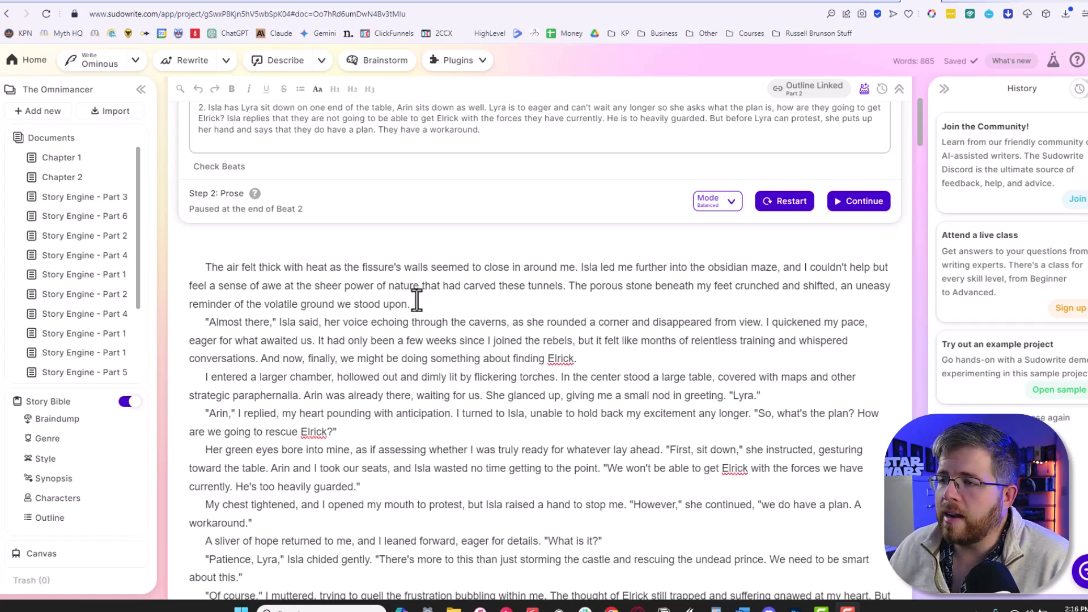
# Step: Select the entire opening paragraph, from 'The air felt thick with heat' to its end
pyautogui.scroll(-1, 485, 422)
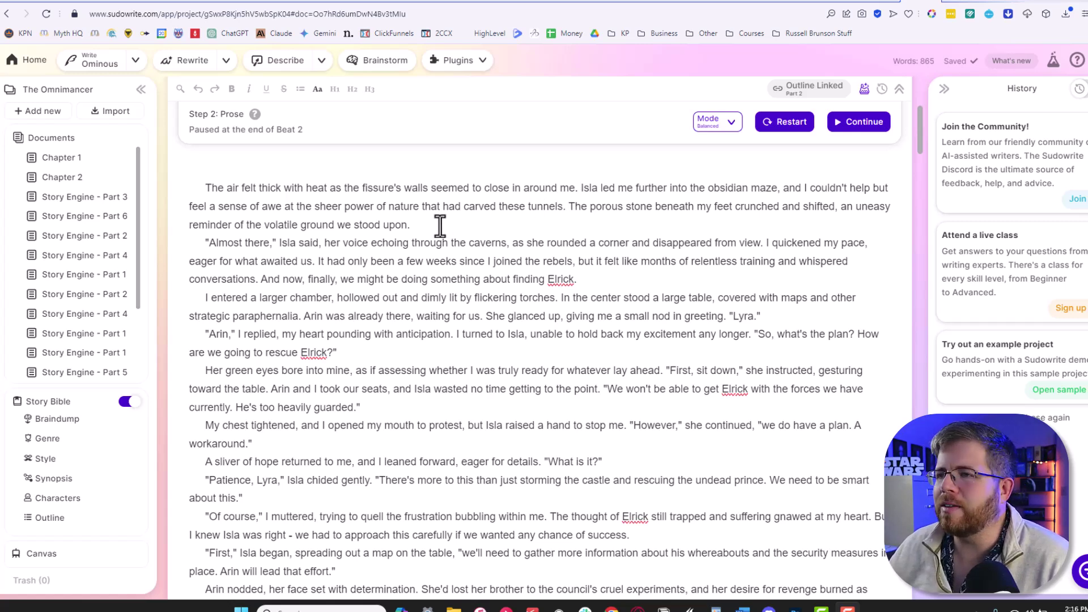
pyautogui.tripleClick(414, 226)
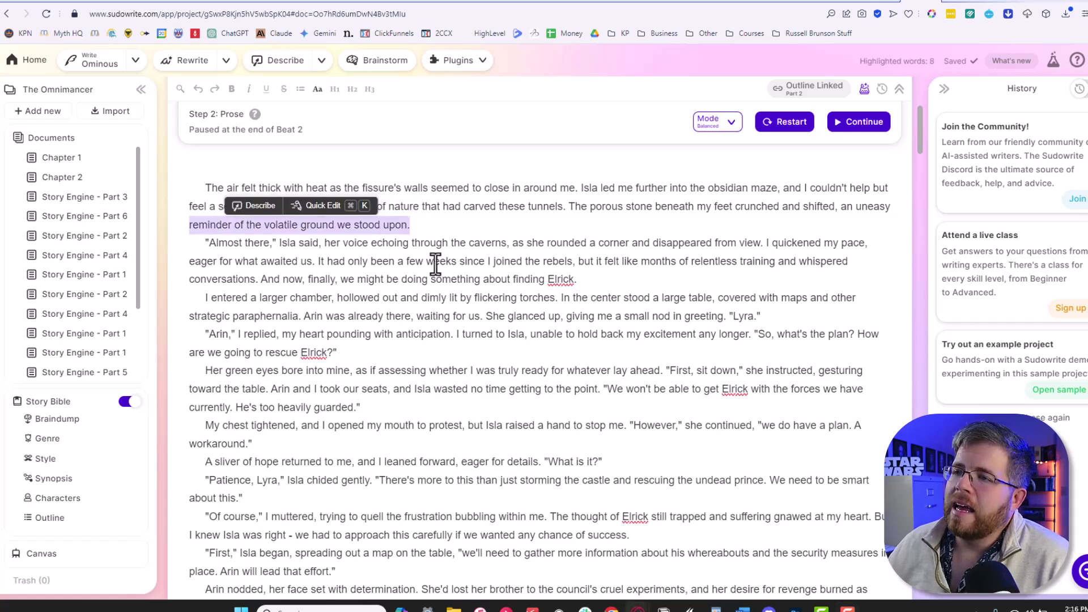
pyautogui.click(460, 261)
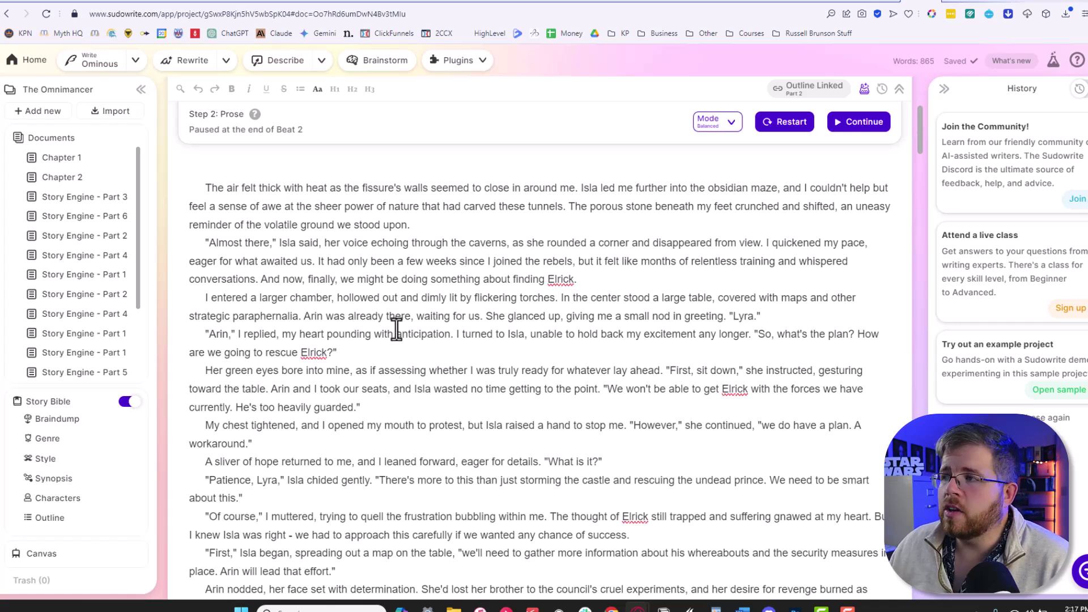
pyautogui.moveTo(433, 227); pyautogui.dragTo(204, 189)
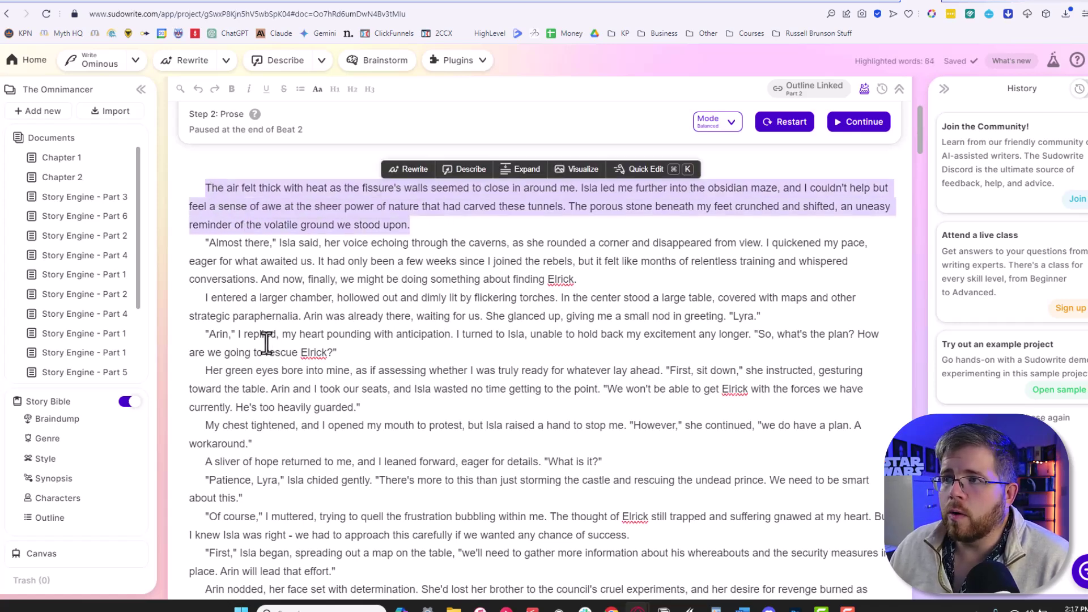
pyautogui.click(425, 225)
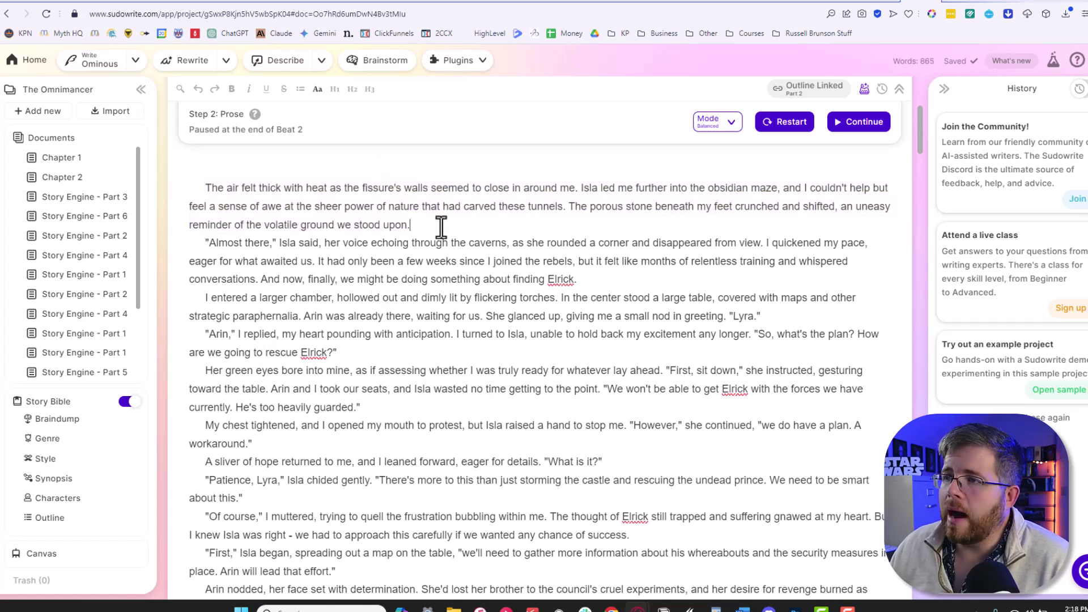
pyautogui.moveTo(426, 224); pyautogui.dragTo(168, 189)
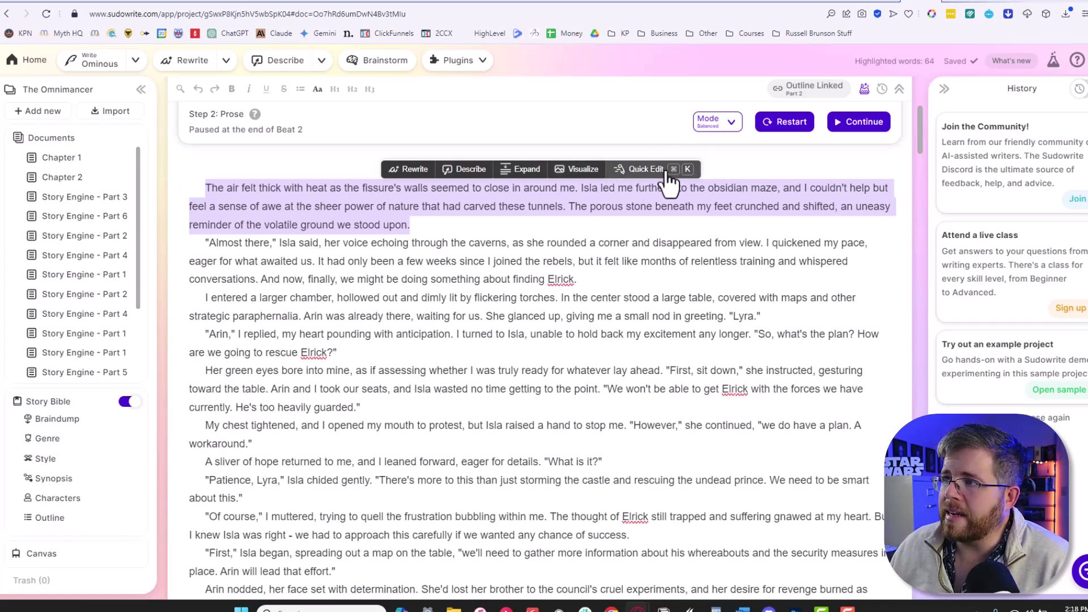
# Step: Open Quick Edit on the paragraph with the Edit instructions tab active and Higher Quality off
pyautogui.click(630, 175)
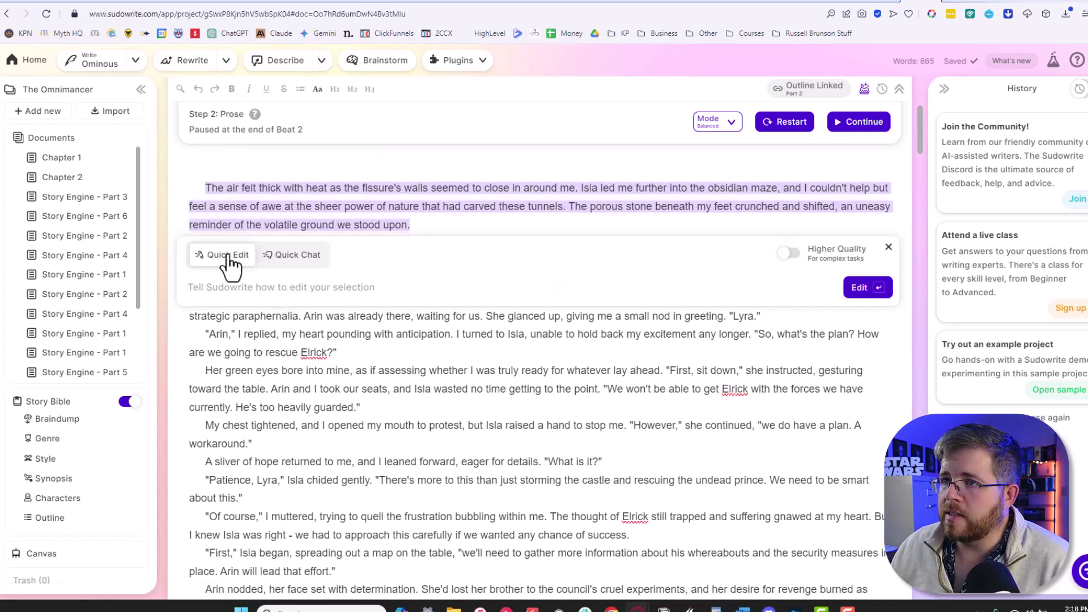
pyautogui.click(297, 256)
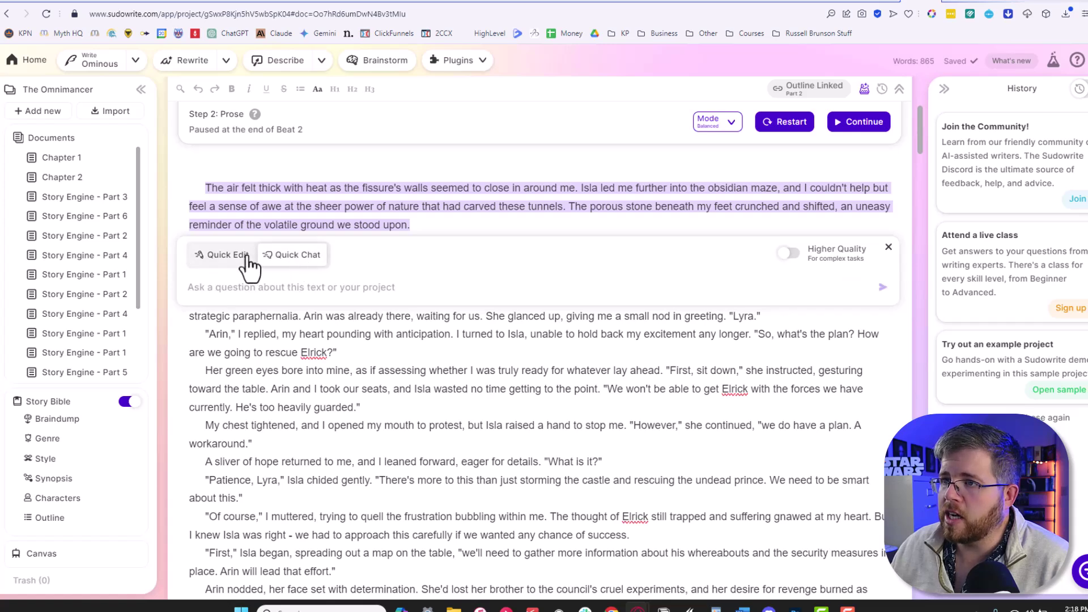
pyautogui.click(229, 256)
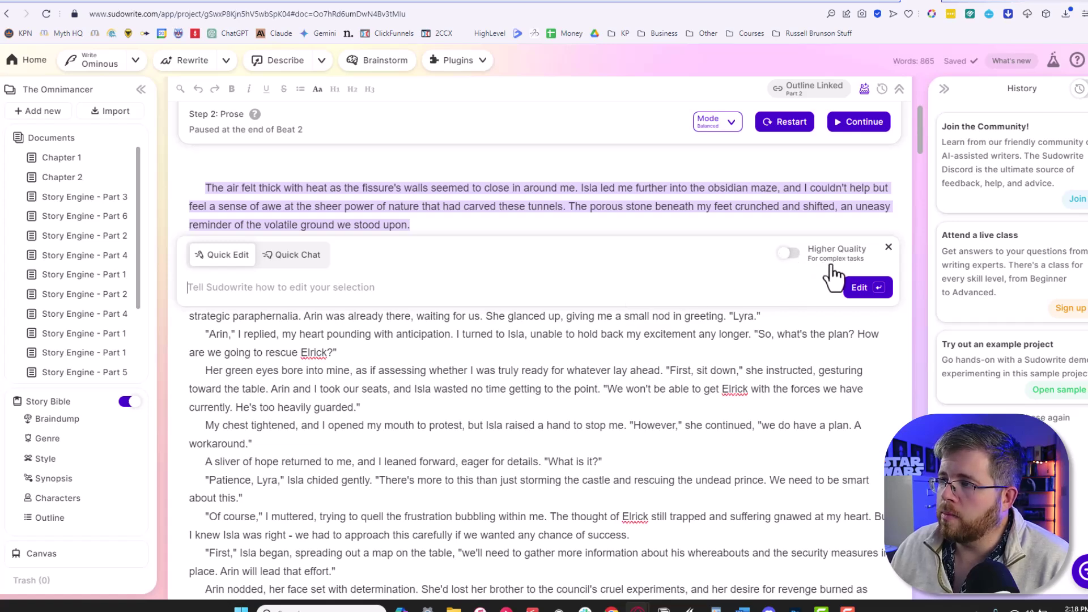
pyautogui.click(790, 252)
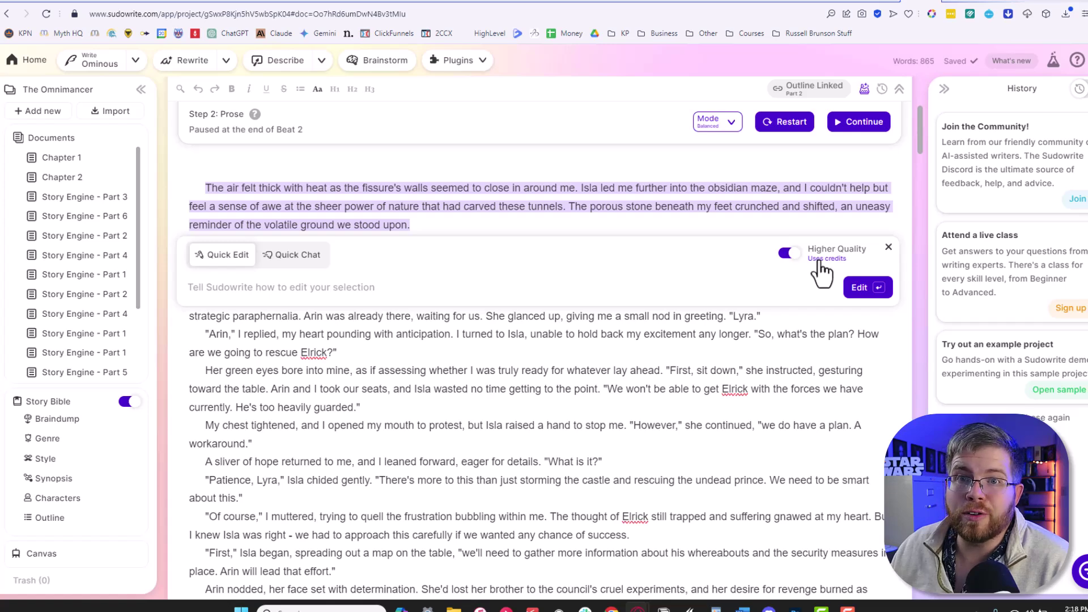
pyautogui.click(789, 253)
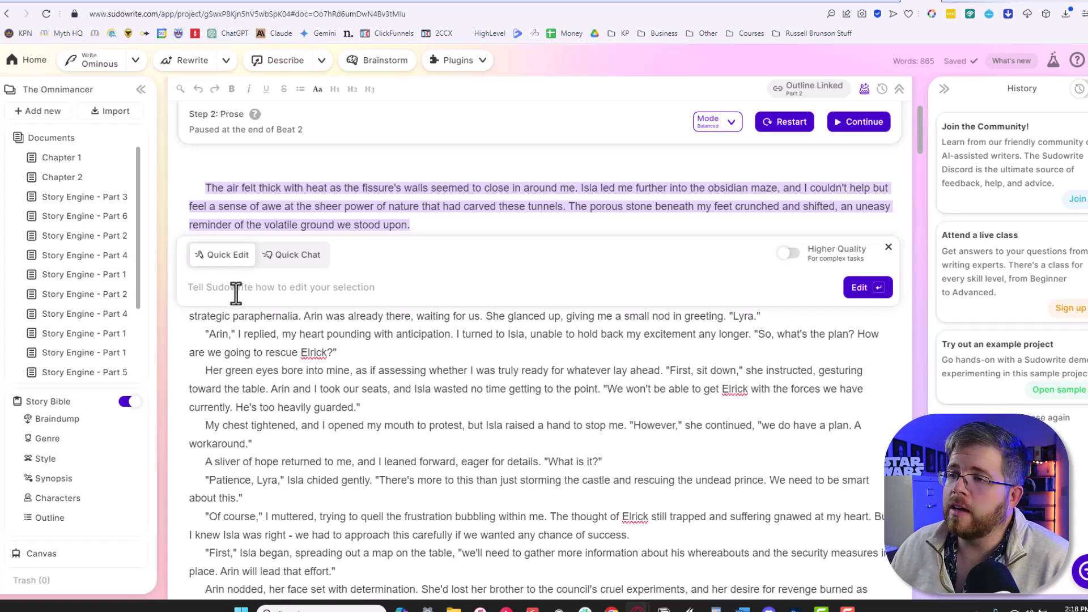
pyautogui.click(789, 254)
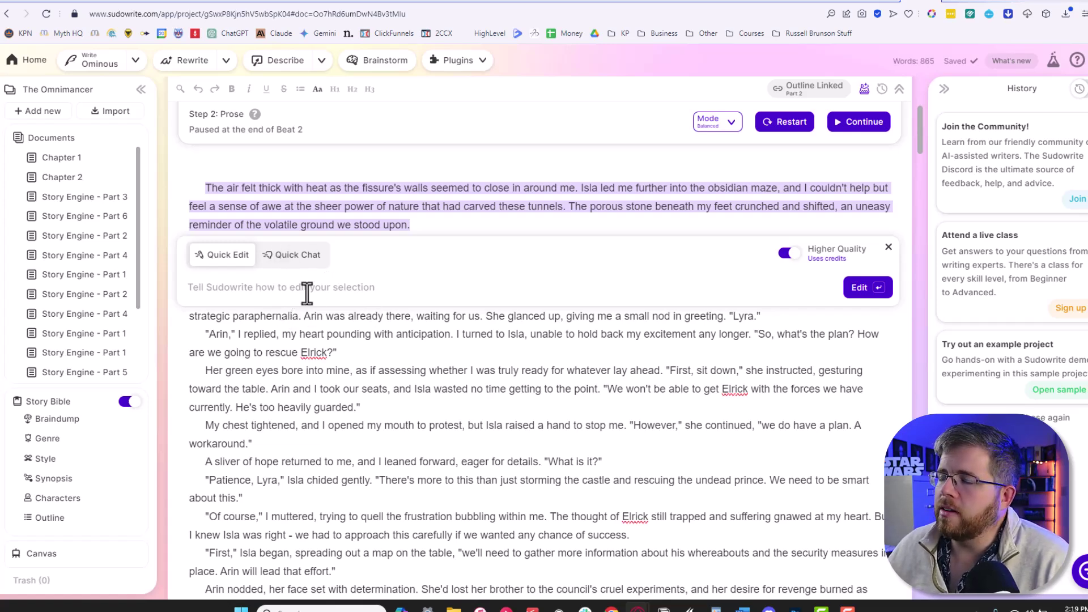
pyautogui.click(787, 254)
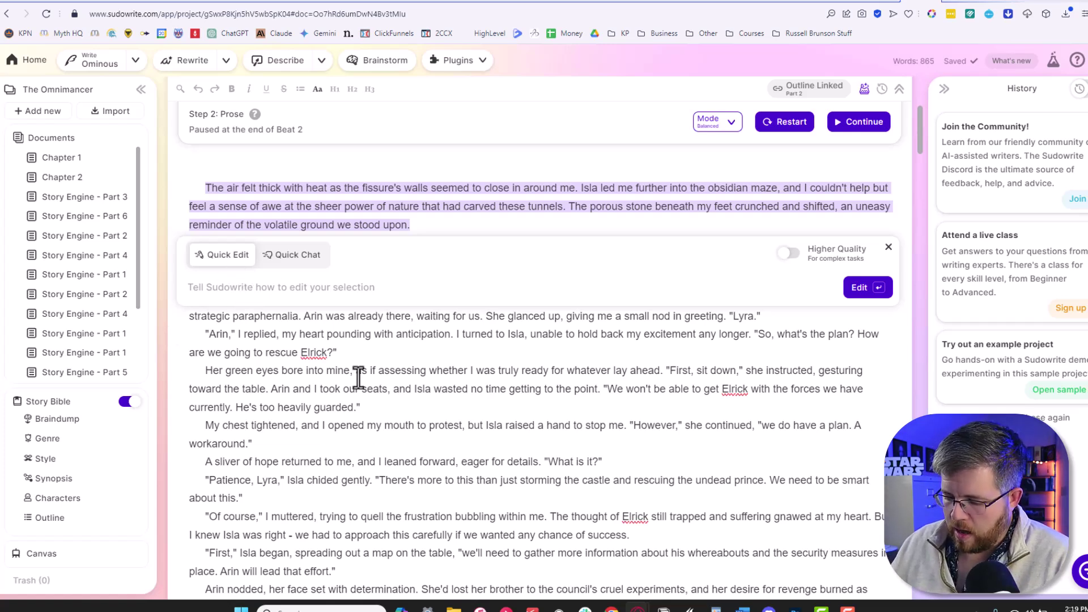
# Step: Run the Quick Edit instruction 'Expand this text to show don't tell from Lyra's deep point of view.'
pyautogui.write('Expand thi')
pyautogui.write("s text to show don't tell")
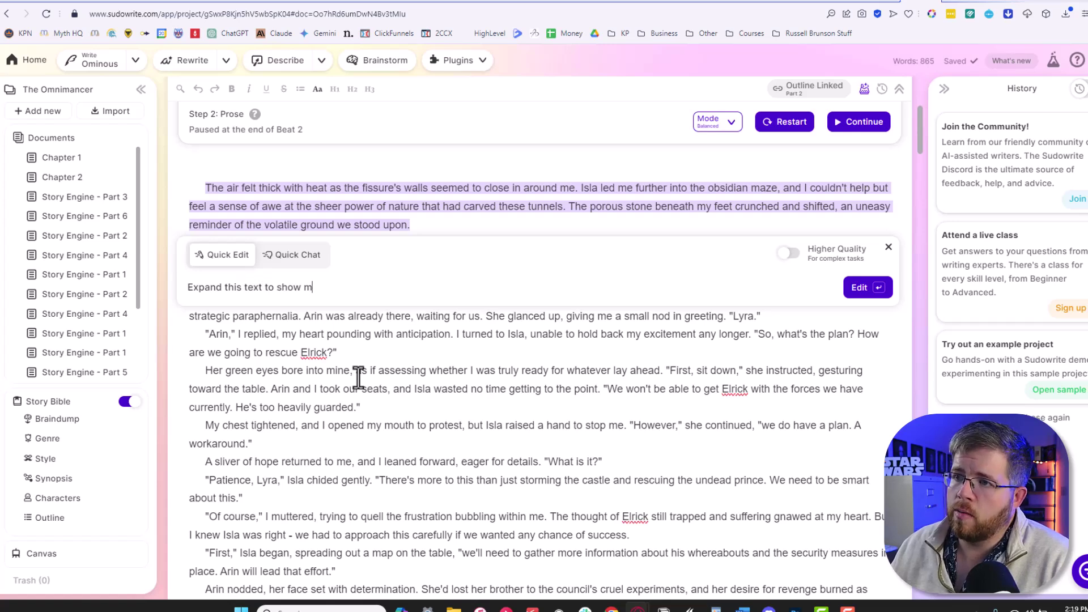
pyautogui.write(' from Ly')
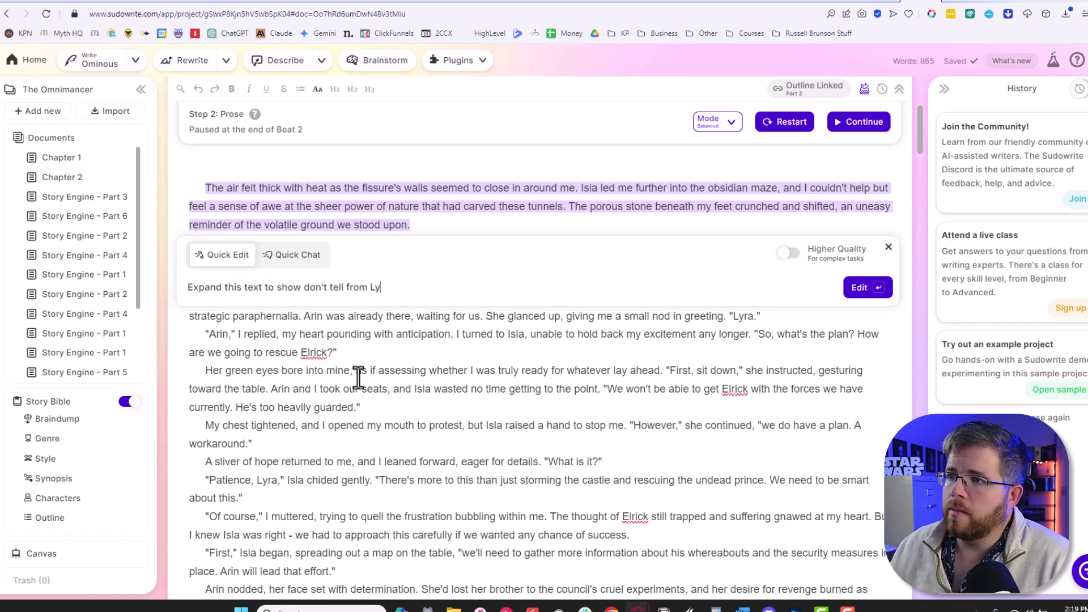
pyautogui.write("ra's deep point of view.")
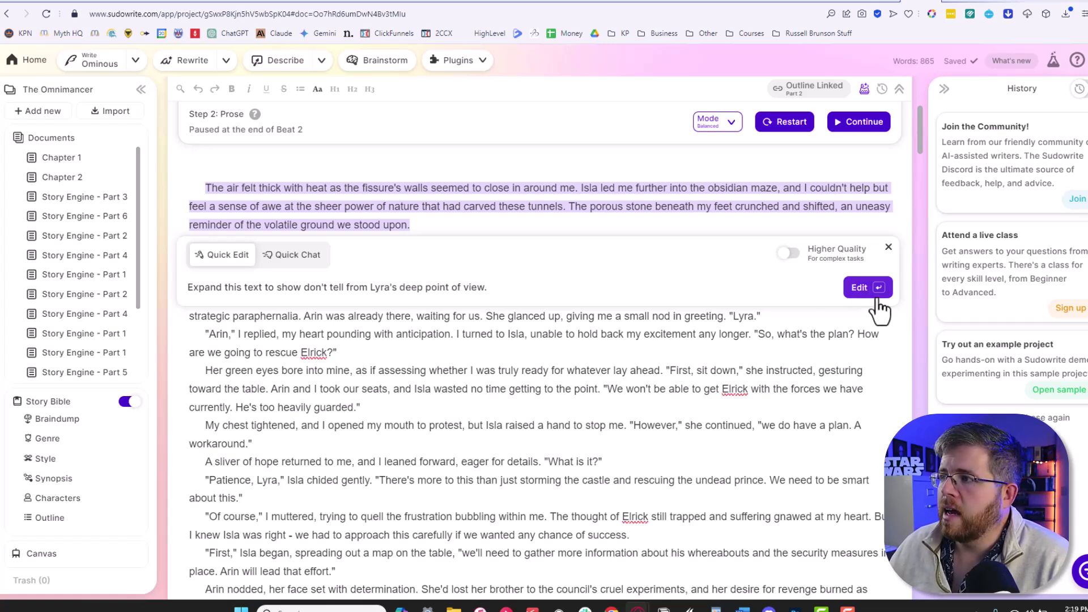
pyautogui.click(857, 288)
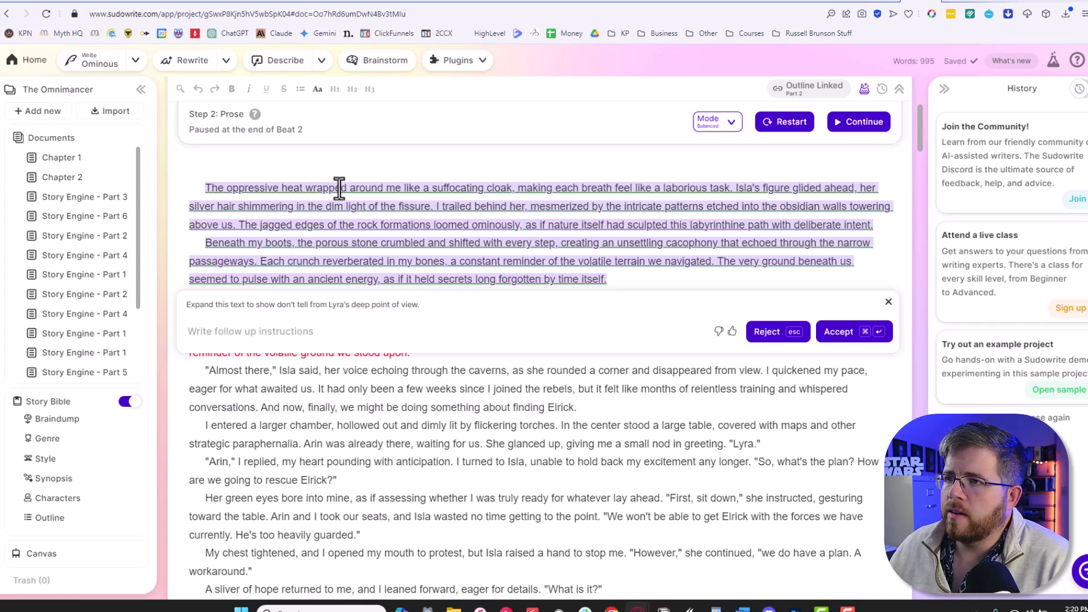
# Step: Reject the rewrite and change the Story Bible Style from 'First person' to 'Third person limited'
pyautogui.press('Escape')
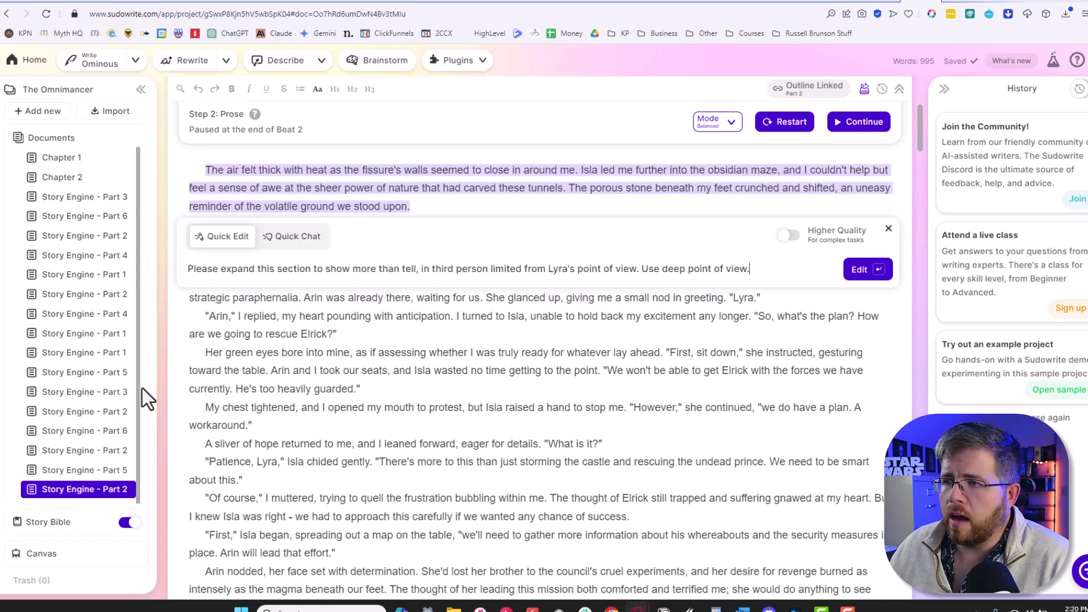
pyautogui.click(46, 522)
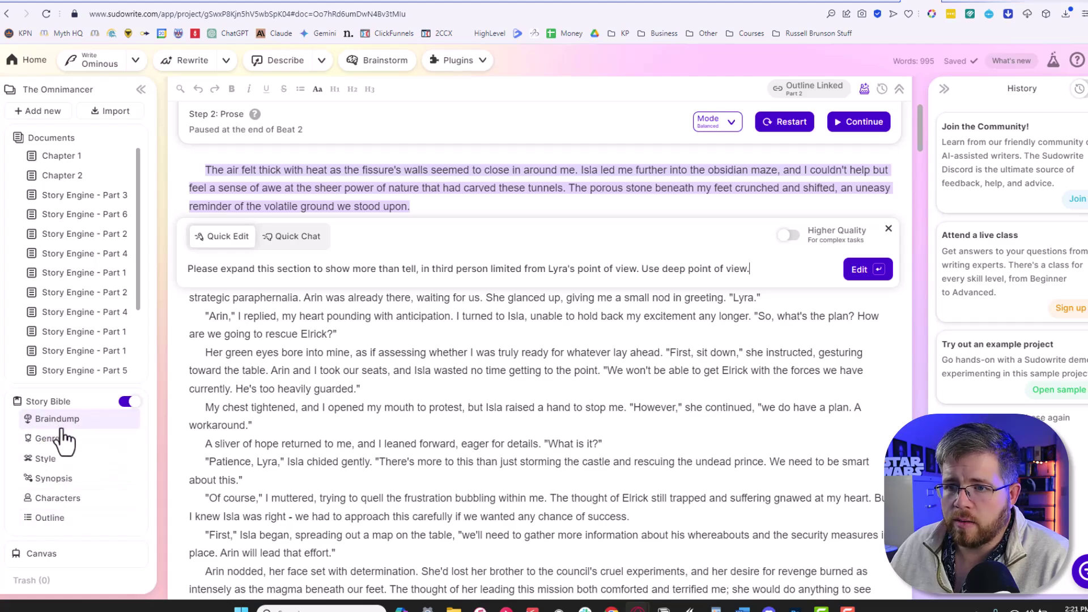
pyautogui.click(45, 459)
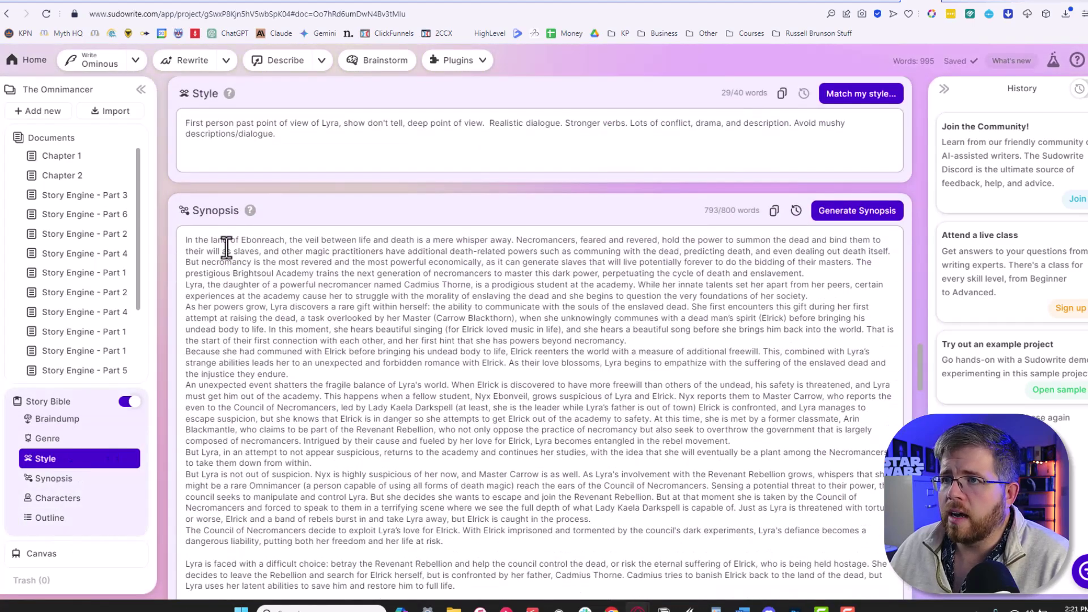
pyautogui.scroll(1, 260, 204)
pyautogui.moveTo(185, 202); pyautogui.dragTo(233, 203)
pyautogui.write('Third')
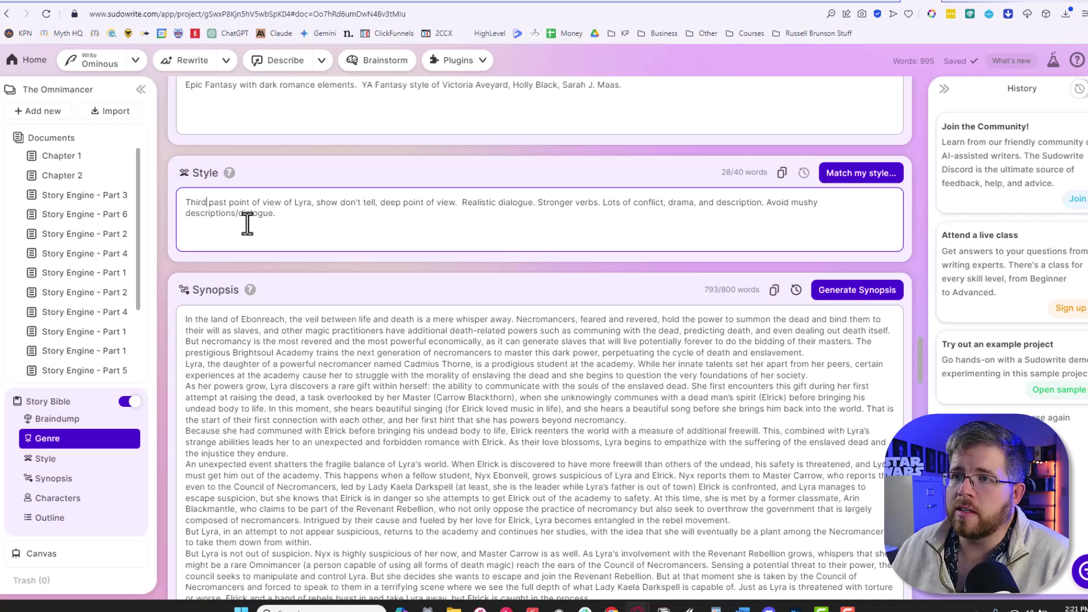
pyautogui.write(' person limite')
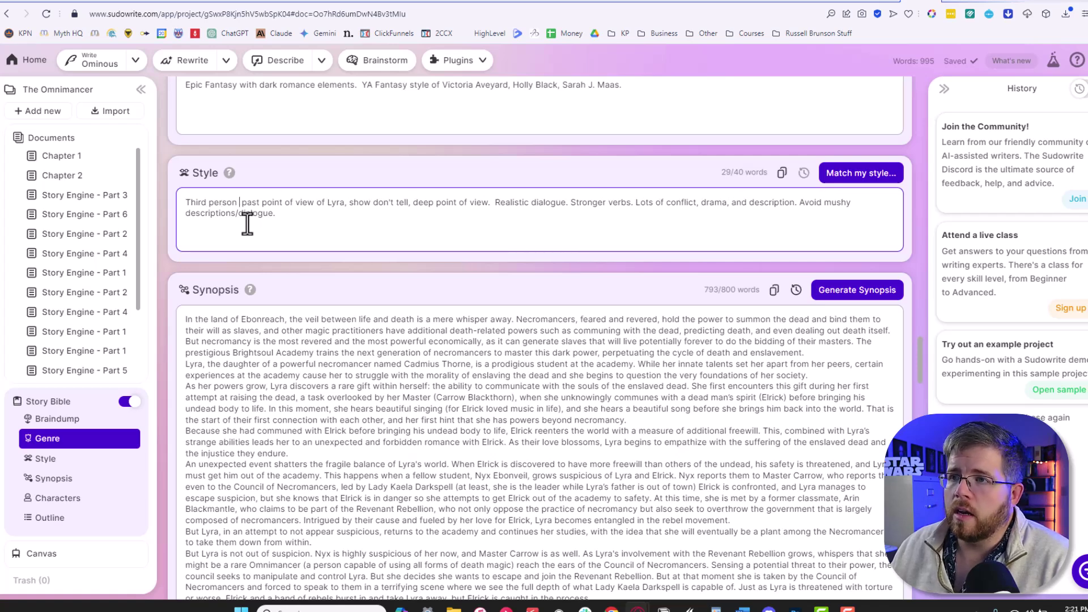
pyautogui.write('d')
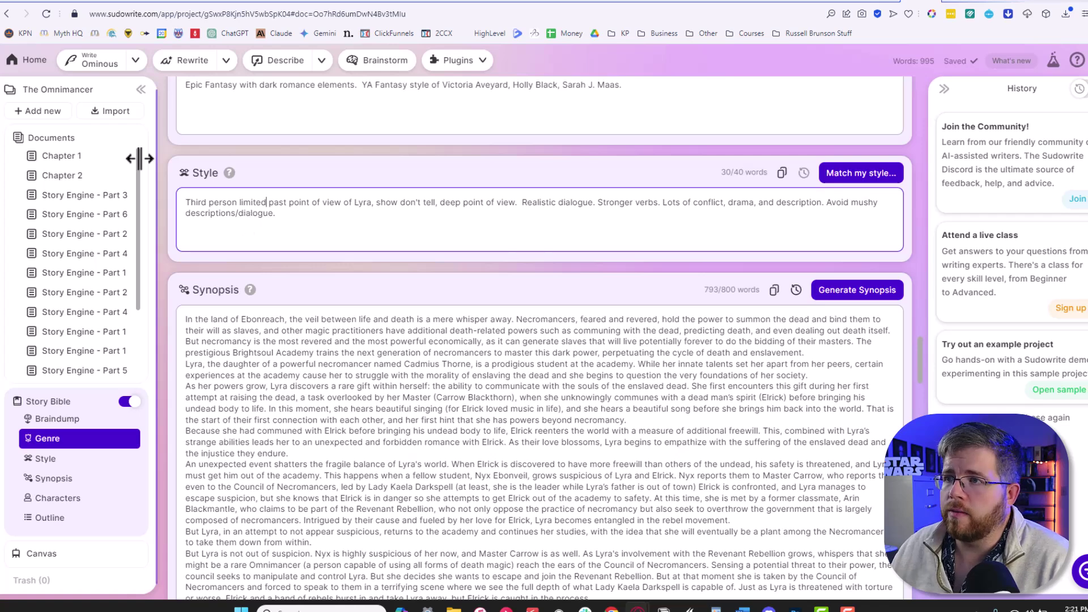
pyautogui.click(99, 401)
# Step: Return to the chapter document from the Documents list
pyautogui.click(59, 180)
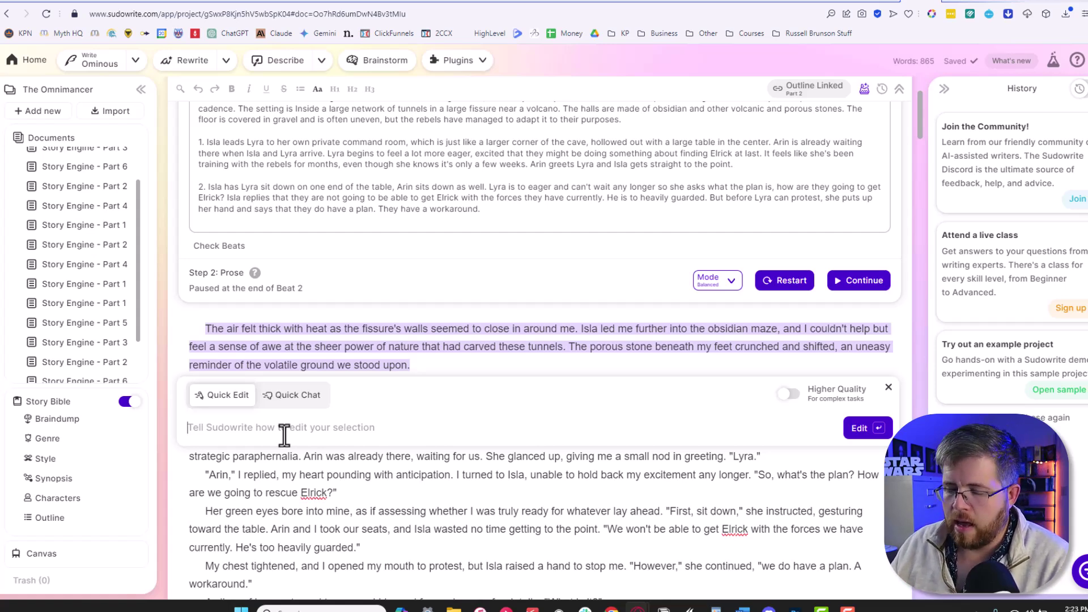
# Step: Generate a rewrite with 'Expand this text to show don't tell, using deep point of view from Lyra's perspective.'
pyautogui.write('Expand this t')
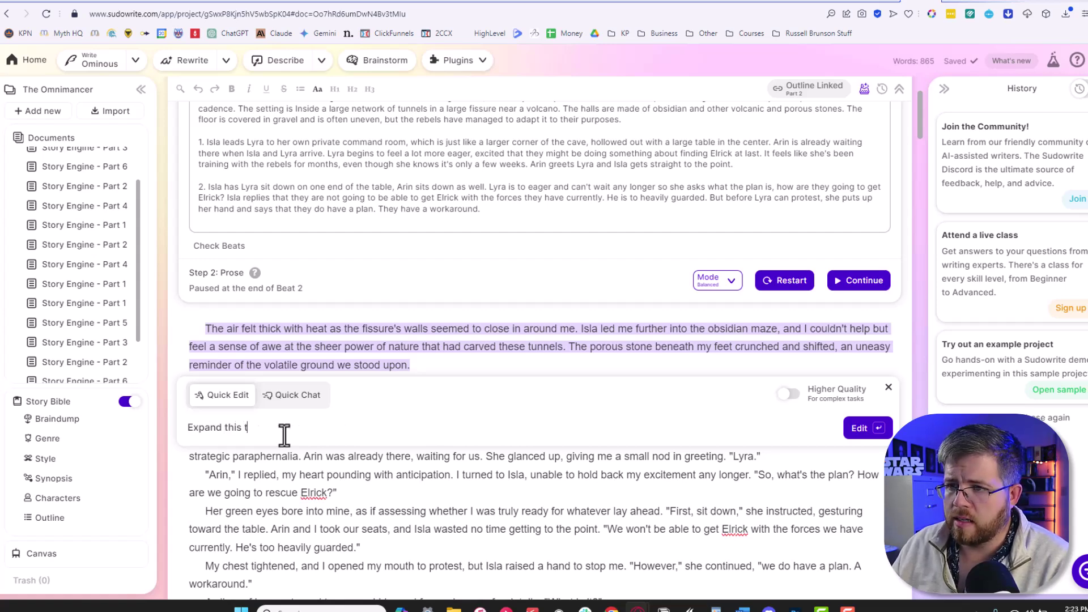
pyautogui.write("ext to show don't tell")
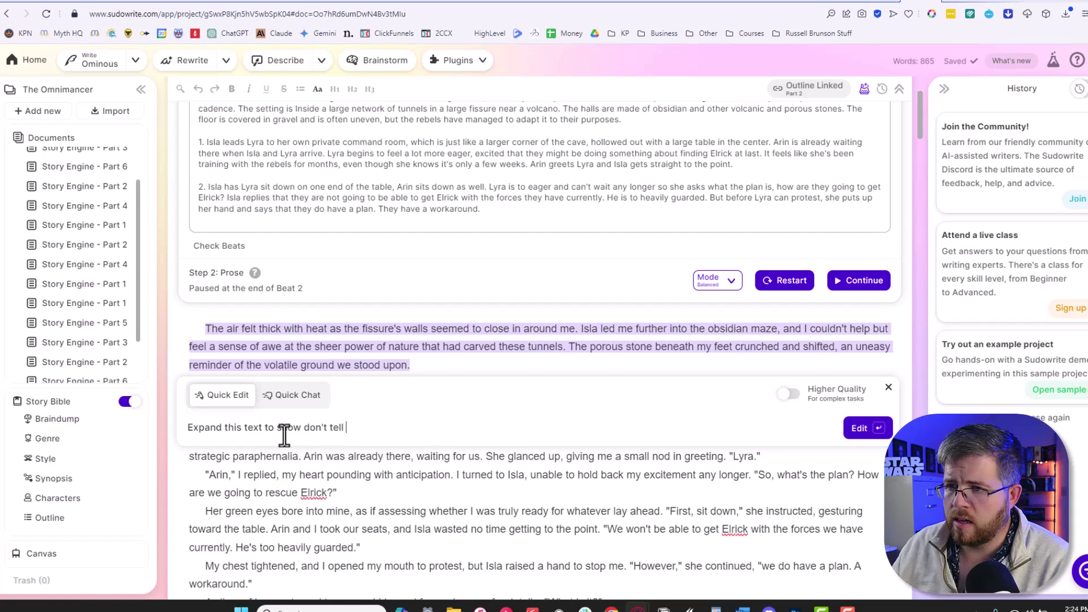
pyautogui.press('BackSpace')
pyautogui.write(', using deep point of view from L')
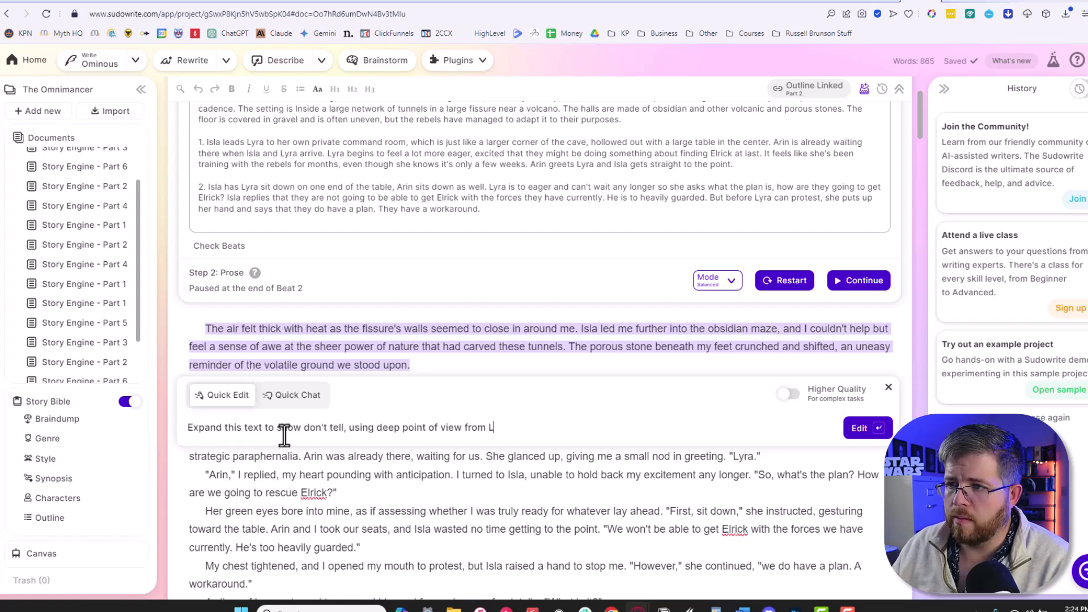
pyautogui.write("yra's perspective.")
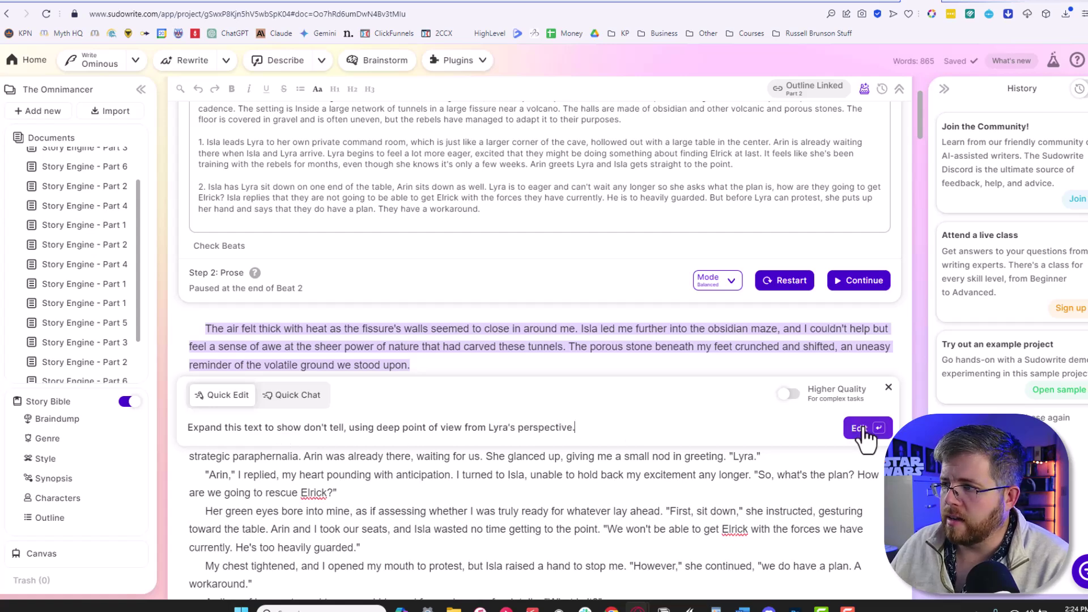
pyautogui.click(864, 429)
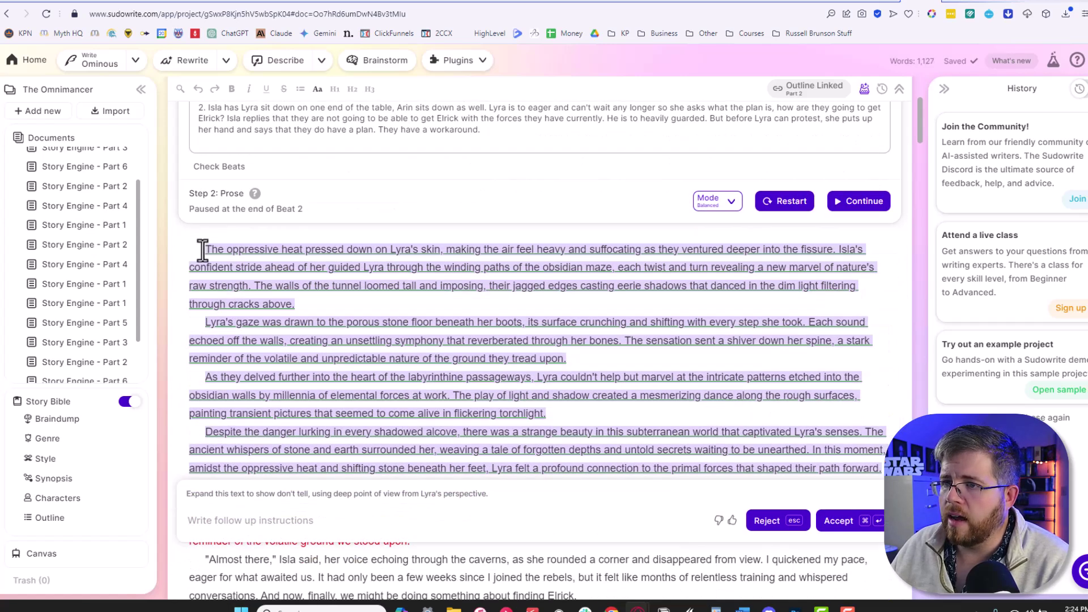
pyautogui.moveTo(203, 244); pyautogui.dragTo(866, 470)
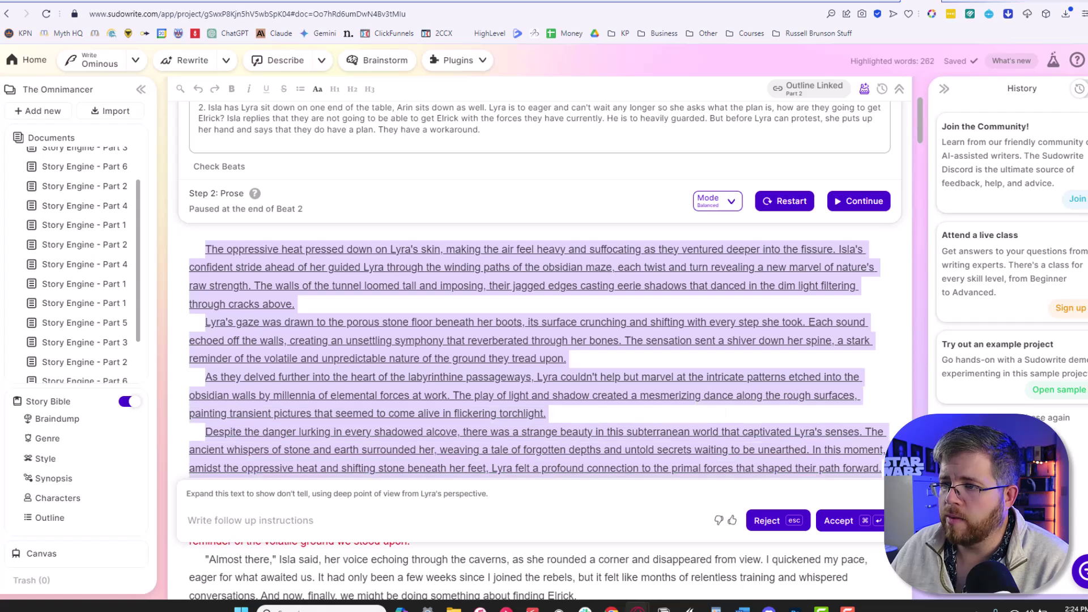
pyautogui.press('Right')
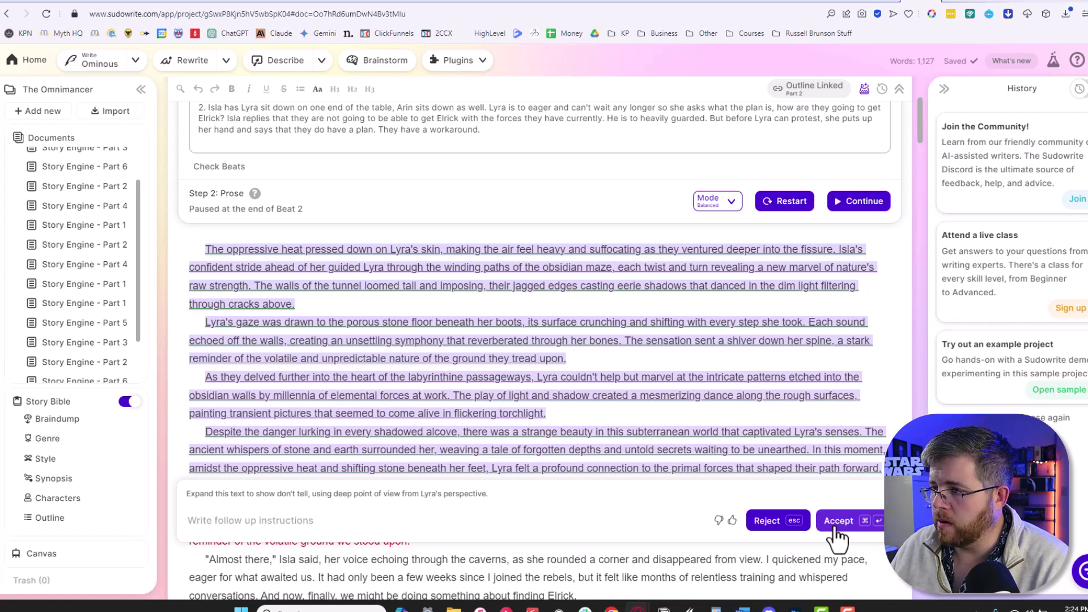
# Step: Accept the four-paragraph Lyra-centred rewrite and scroll down to the Story Bible Braindump
pyautogui.click(837, 521)
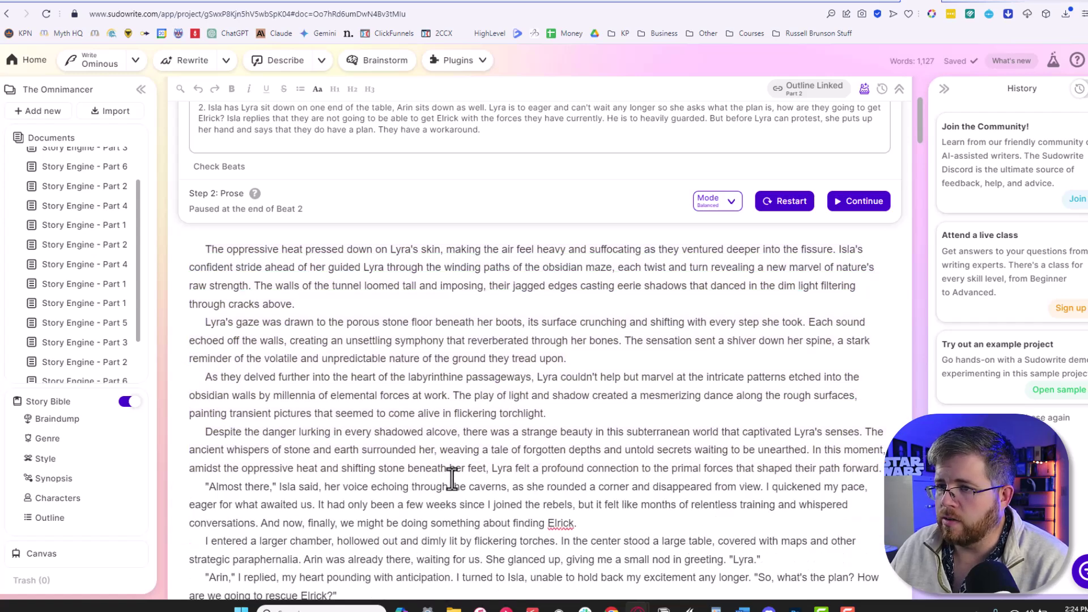
pyautogui.scroll(-3, 452, 479)
pyautogui.scroll(3, 452, 478)
pyautogui.moveTo(879, 548); pyautogui.dragTo(29, 297)
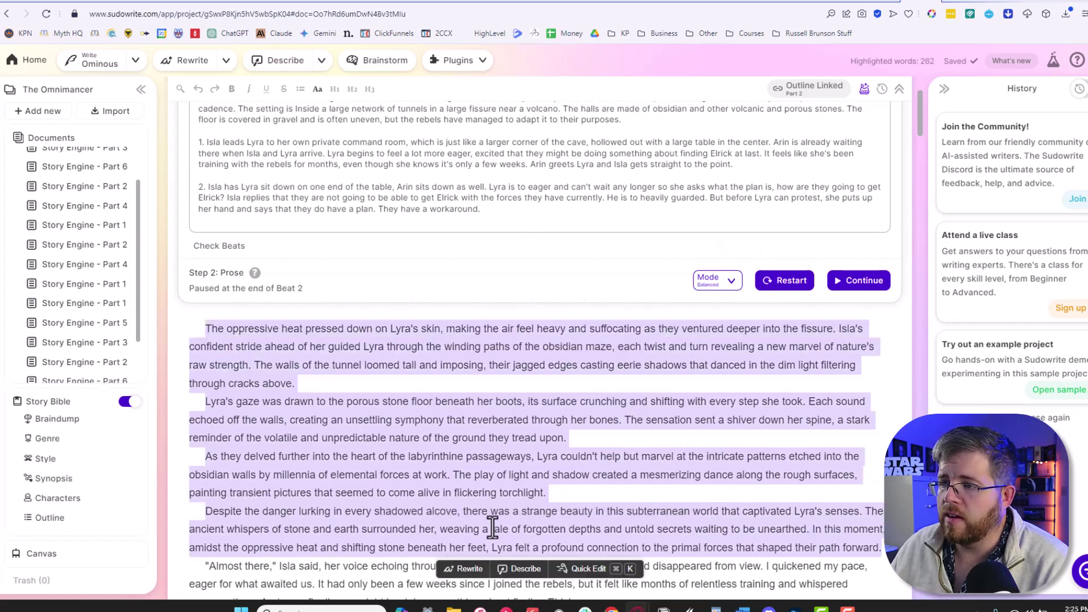
pyautogui.click(510, 526)
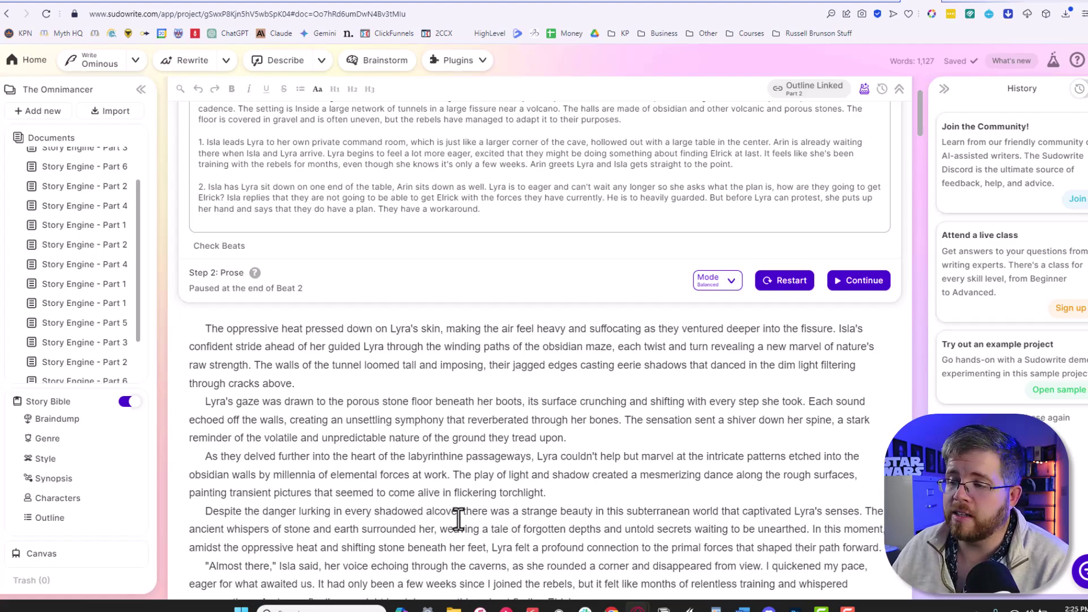
pyautogui.scroll(-20, 457, 518)
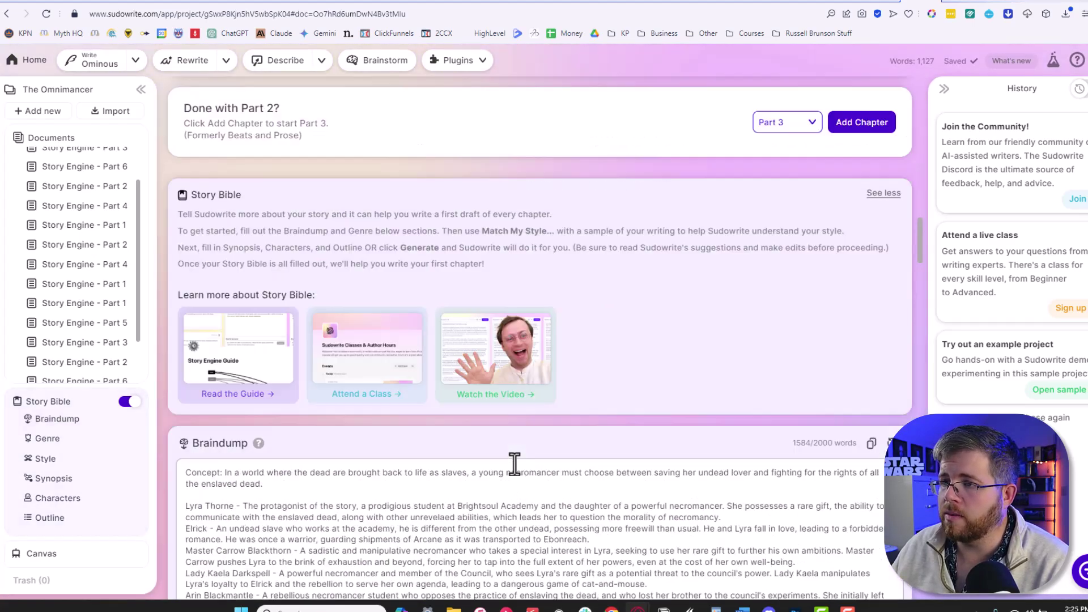
pyautogui.scroll(5, 667, 287)
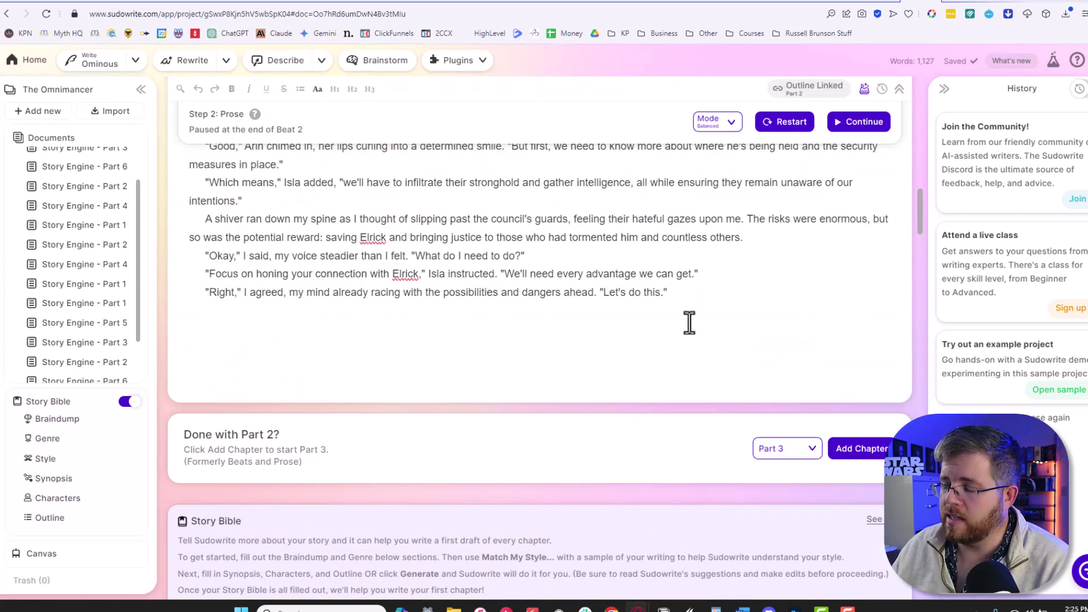
pyautogui.press('Return')
pyautogui.write('/')
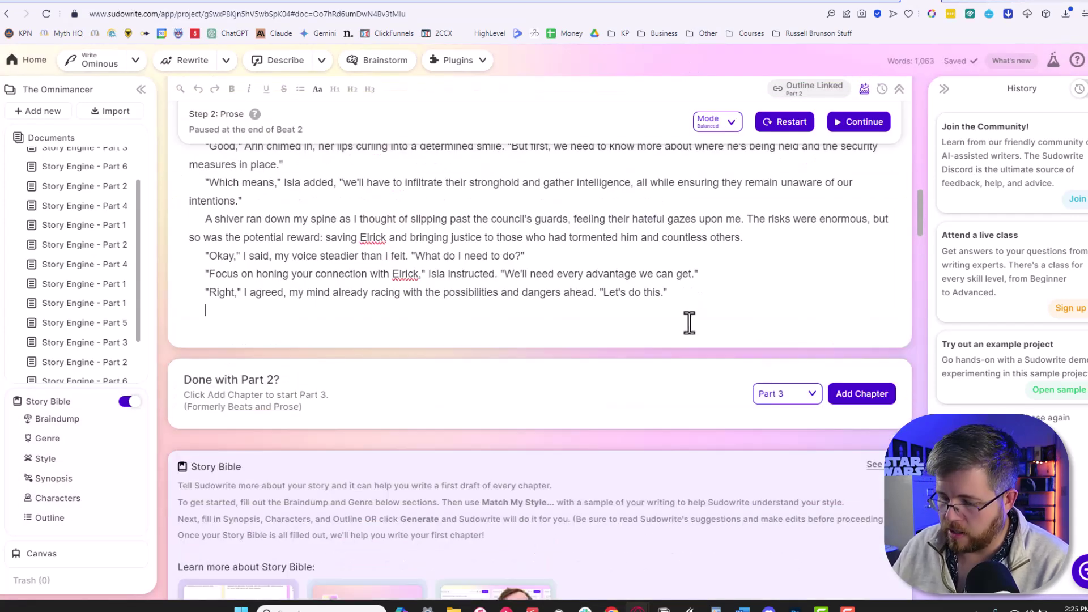
pyautogui.press('BackSpace')
pyautogui.hotkey('ctrl', 'k')
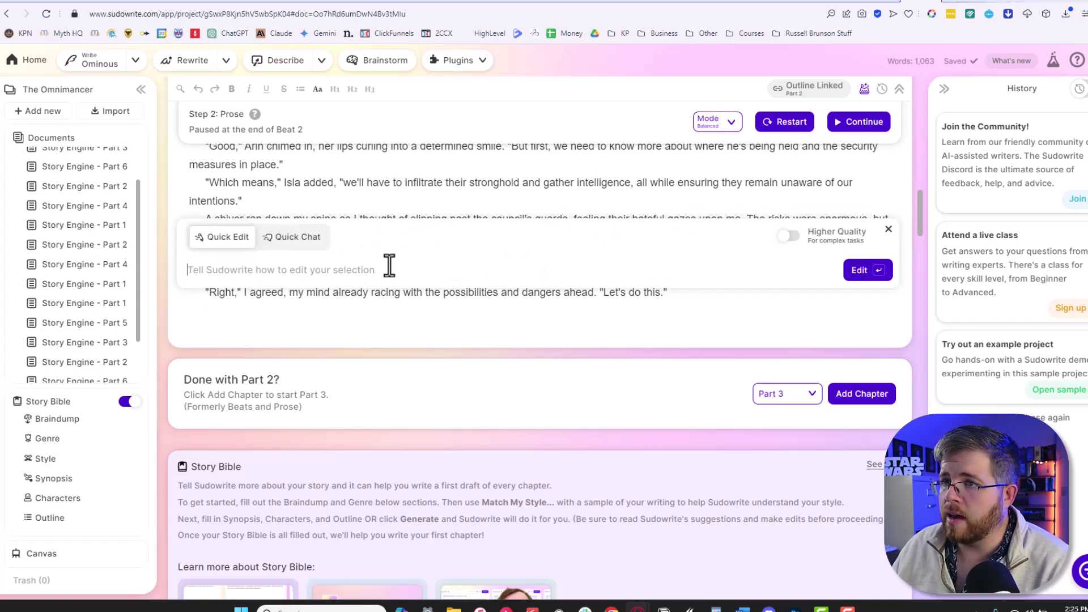
pyautogui.click(888, 231)
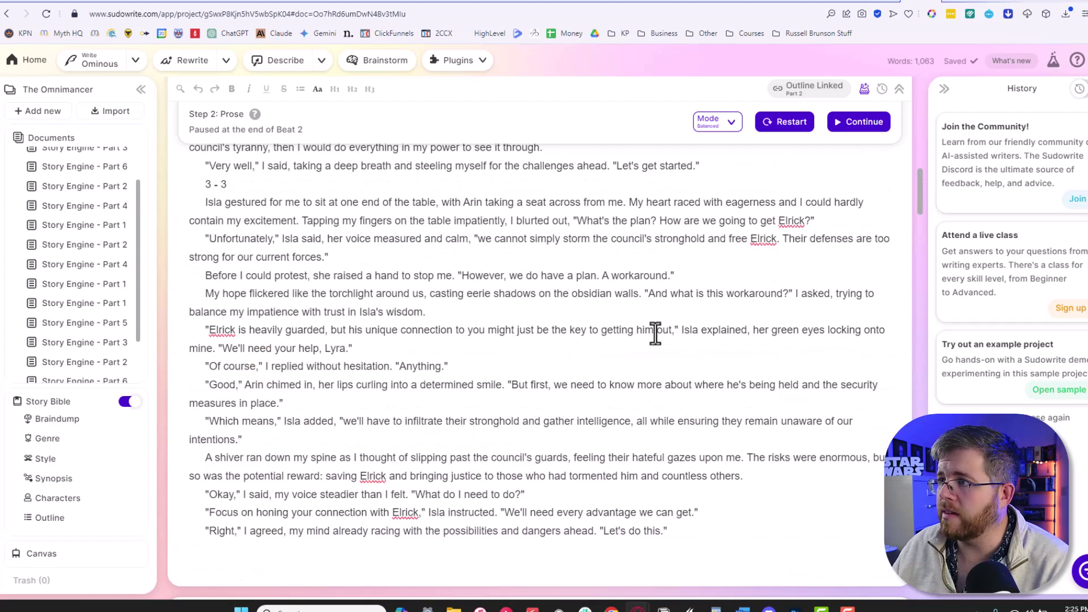
pyautogui.scroll(10, 650, 345)
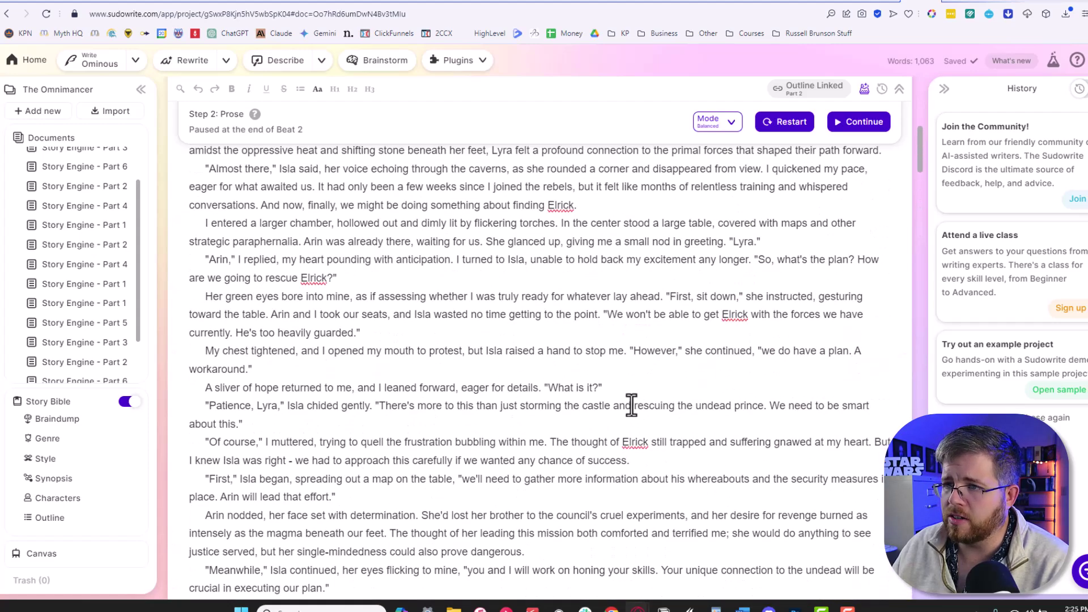
pyautogui.scroll(10, 612, 414)
pyautogui.scroll(-5, 595, 418)
pyautogui.scroll(3, 576, 413)
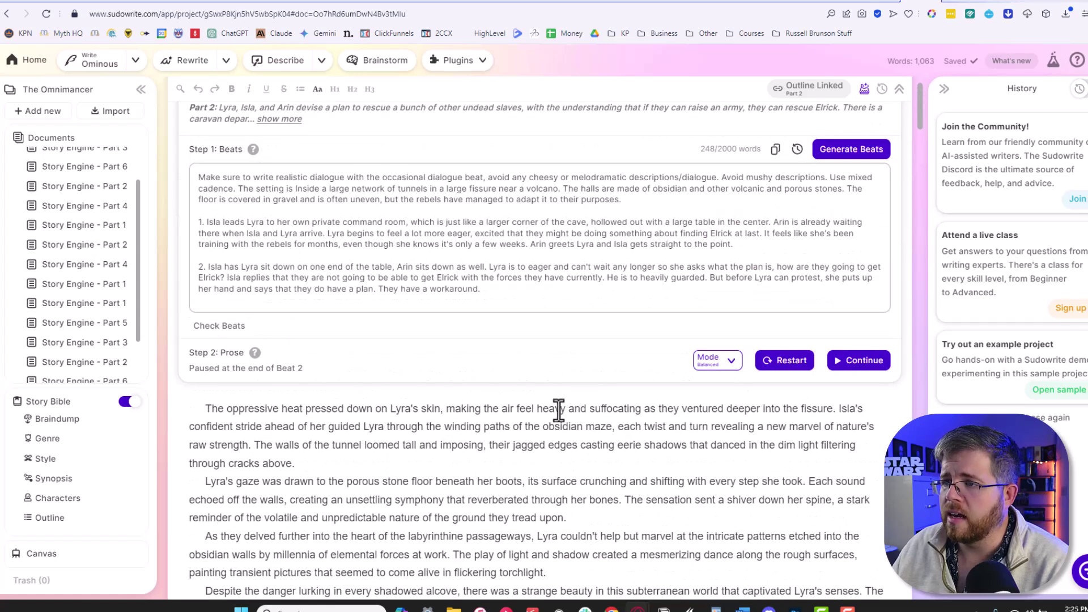
# Step: Select the original opening paragraph and open its Quick Edit instruction field
pyautogui.moveTo(294, 462); pyautogui.dragTo(199, 408)
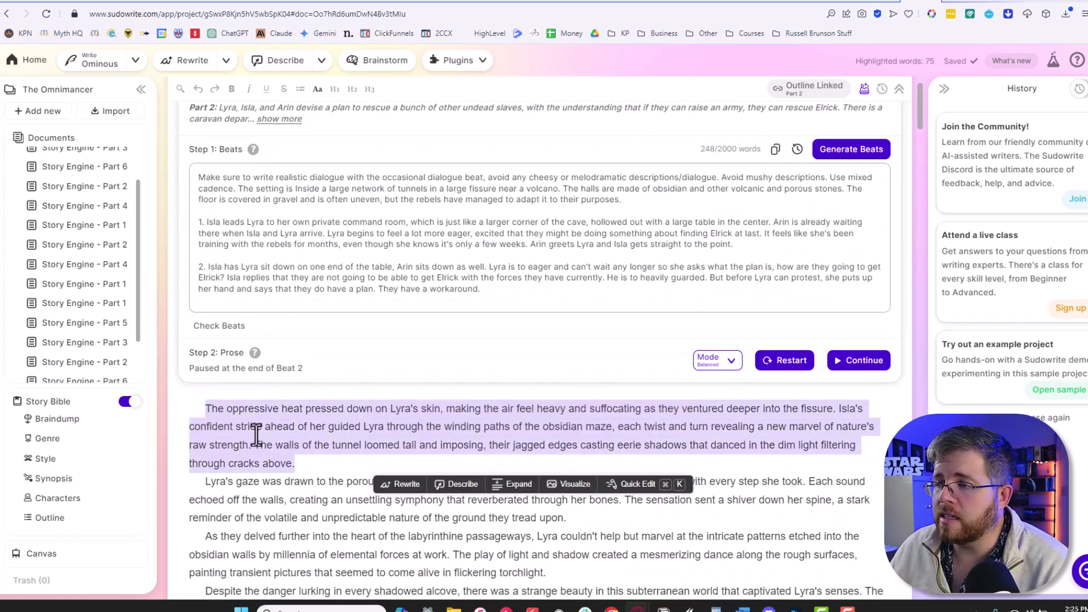
pyautogui.click(642, 486)
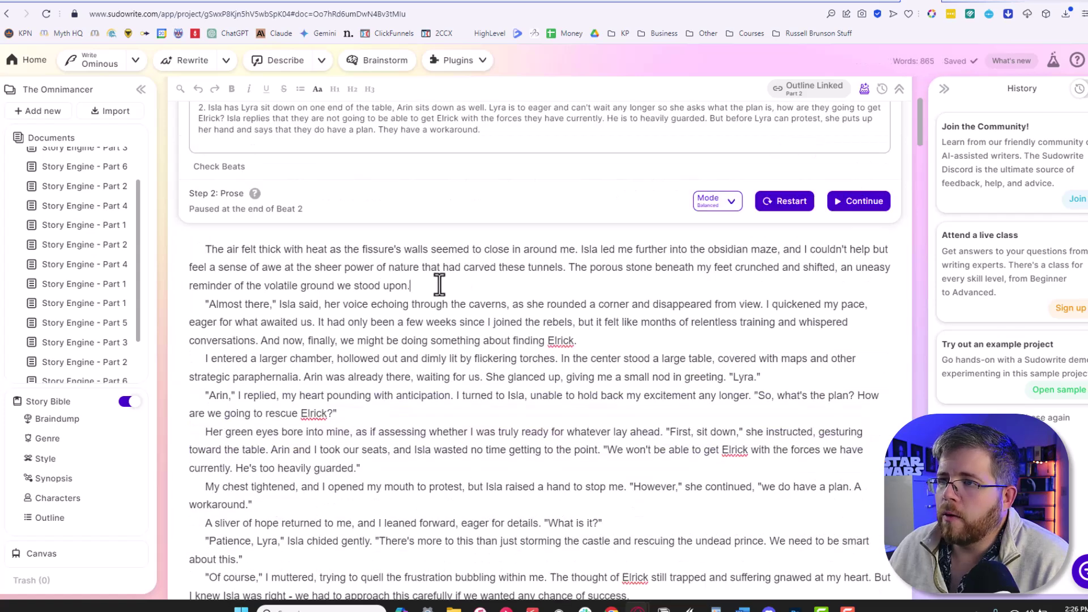
pyautogui.moveTo(436, 283); pyautogui.dragTo(196, 245)
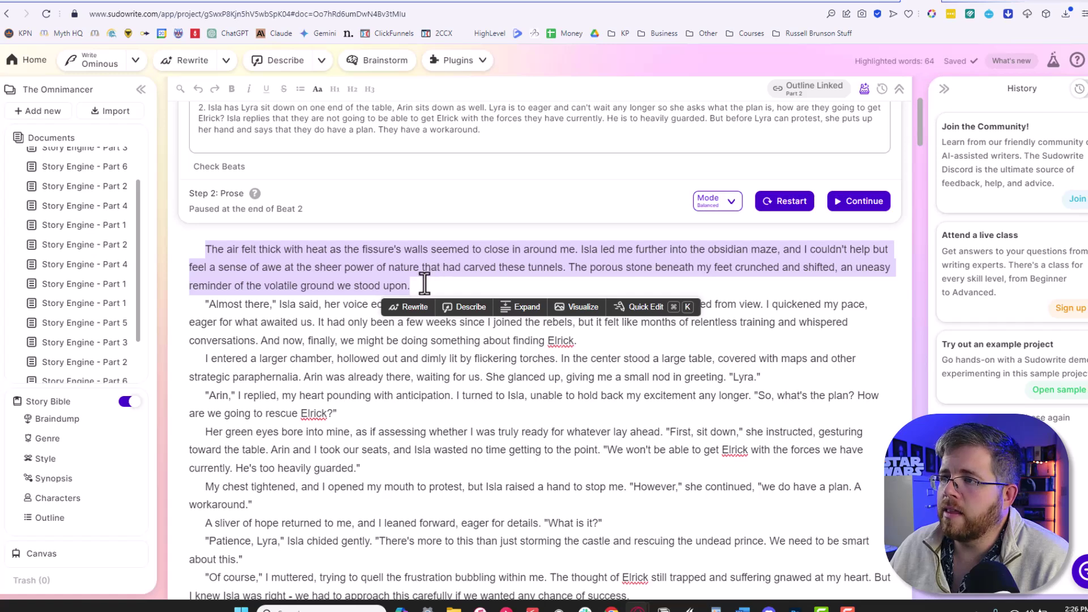
pyautogui.click(629, 306)
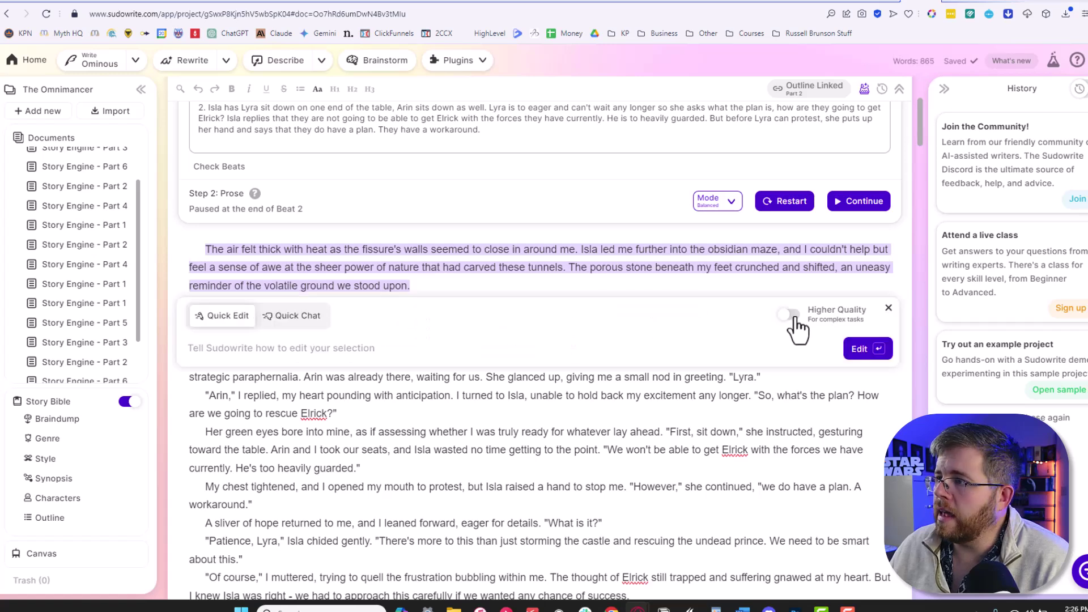
pyautogui.click(232, 354)
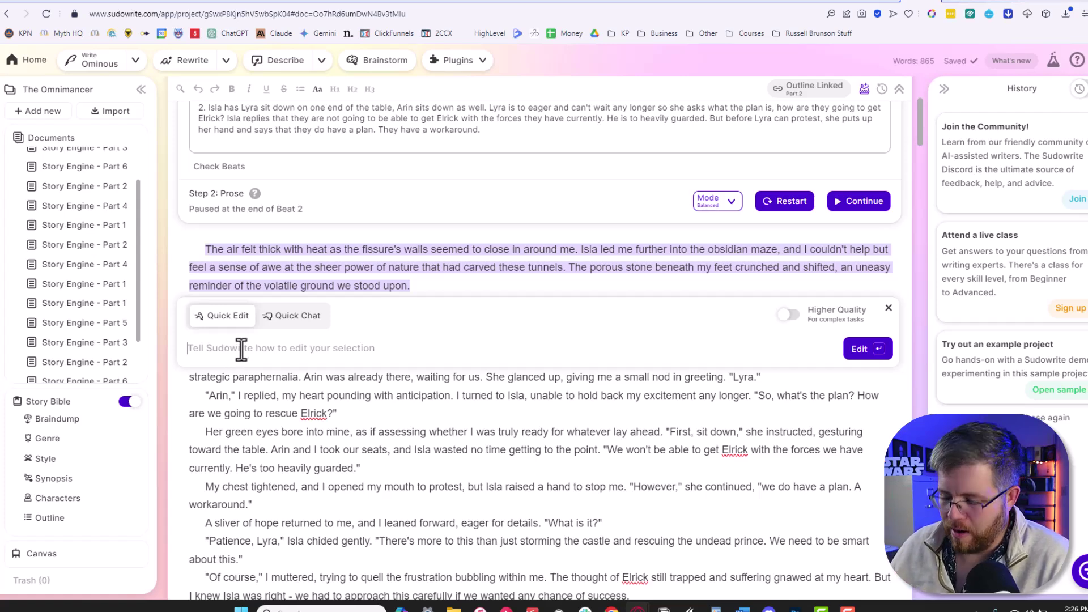
# Step: Paste the deep point-of-view instruction, generate the first-person rewrite, and accept it
pyautogui.write("Expand this to show don't tell, going into deep point of view from Lyra's perspective.")
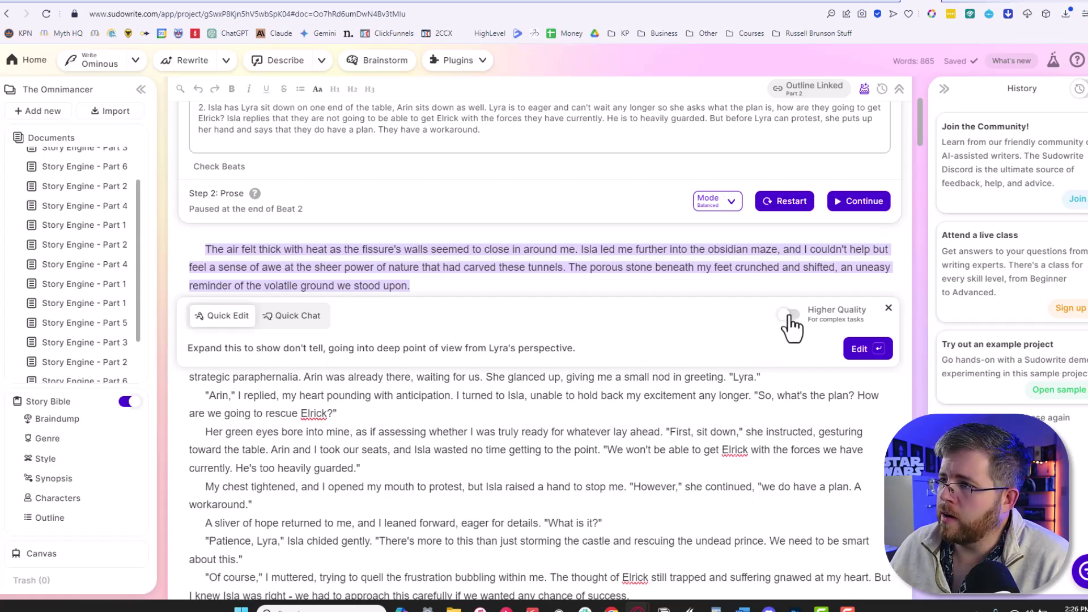
pyautogui.click(859, 349)
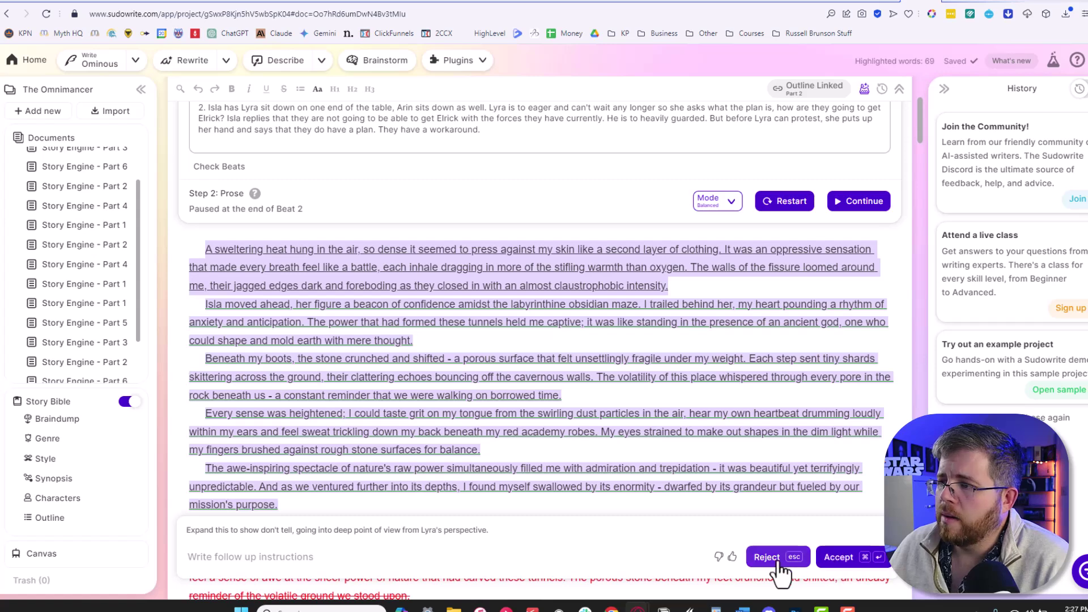
pyautogui.click(853, 558)
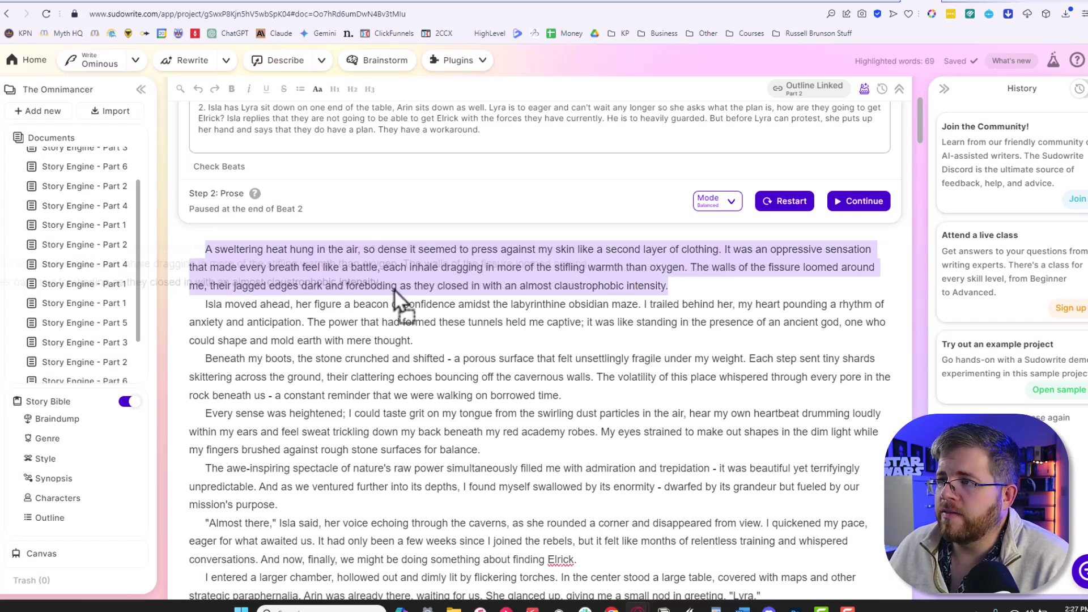
pyautogui.click(644, 291)
pyautogui.moveTo(667, 286); pyautogui.dragTo(323, 292)
pyautogui.click(330, 294)
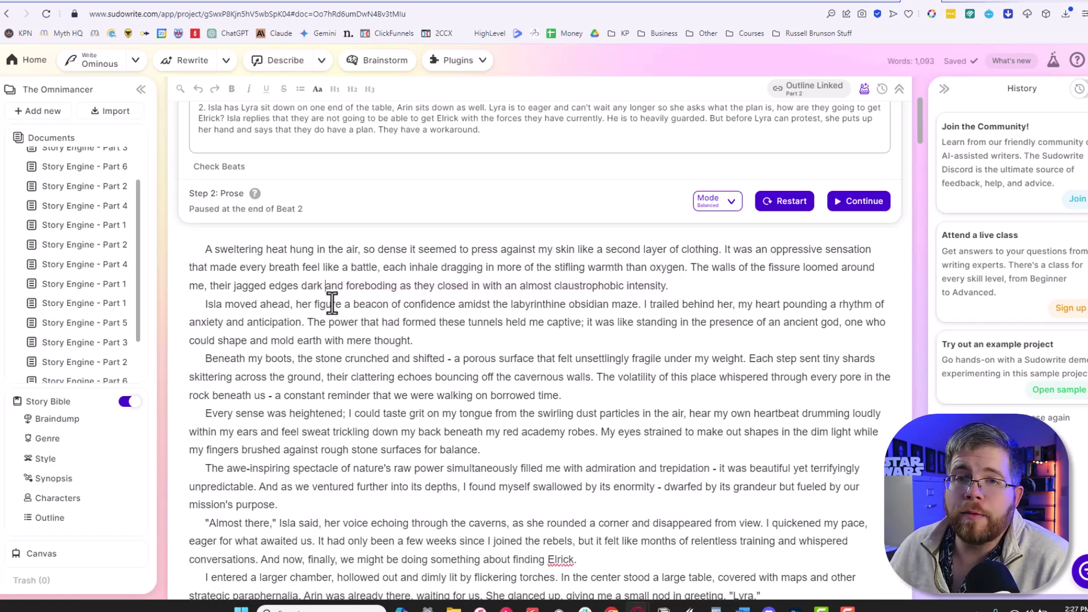
# Step: On the first-person opening paragraph, turn Higher Quality off and open Quick Chat's 'Ask a question' box
pyautogui.moveTo(674, 286); pyautogui.dragTo(189, 241)
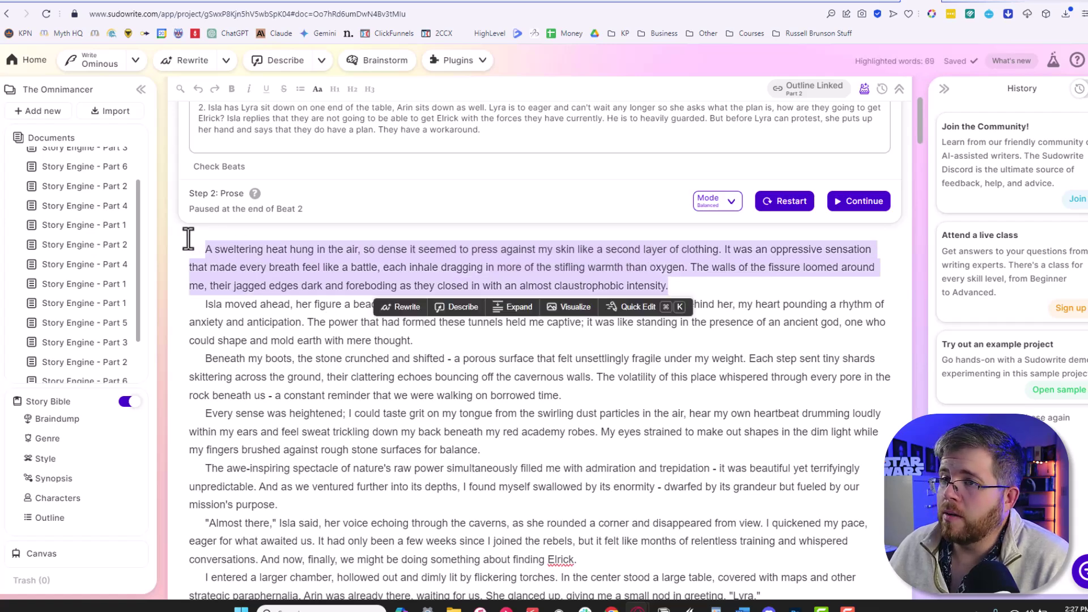
pyautogui.click(627, 306)
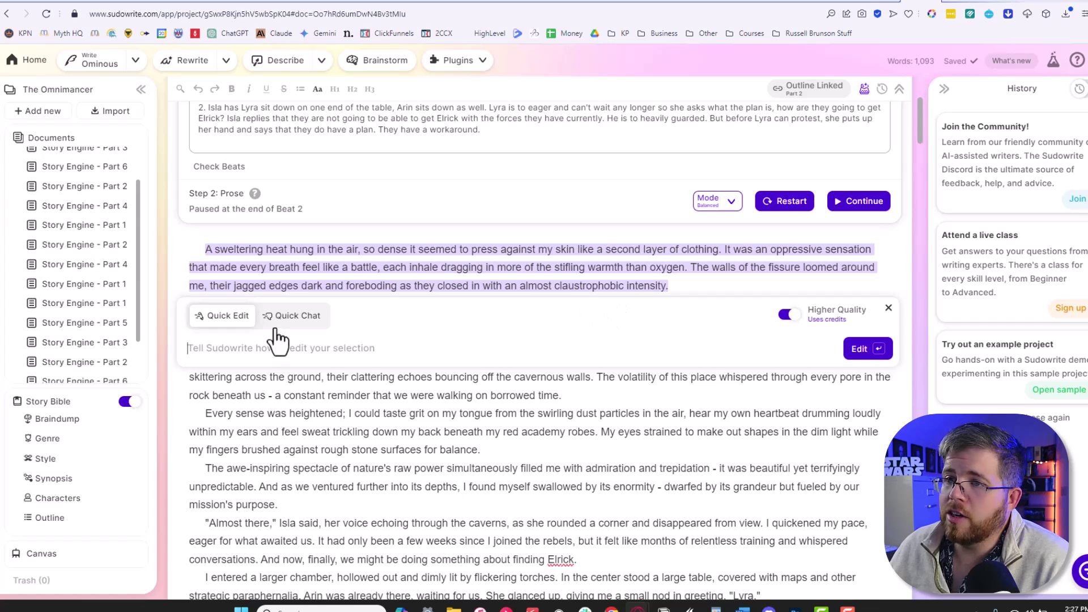
pyautogui.click(787, 314)
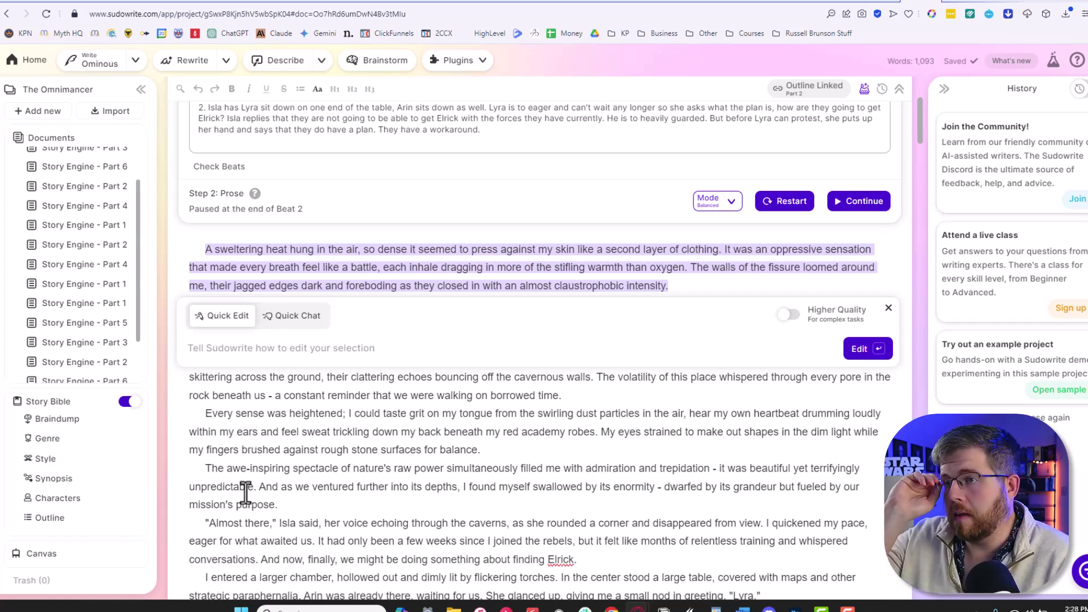
pyautogui.click(299, 320)
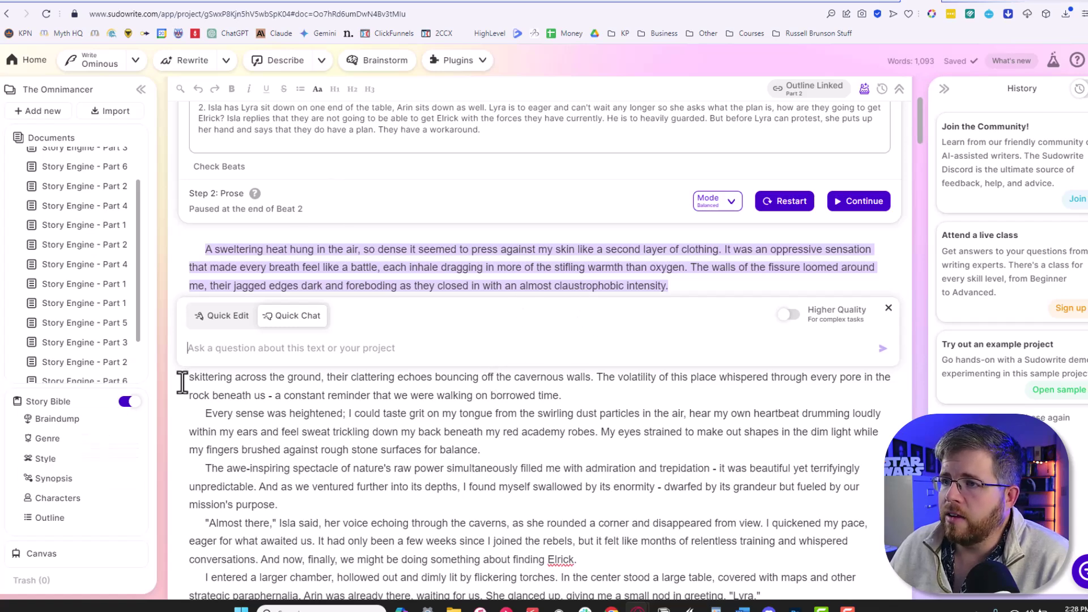
pyautogui.click(231, 365)
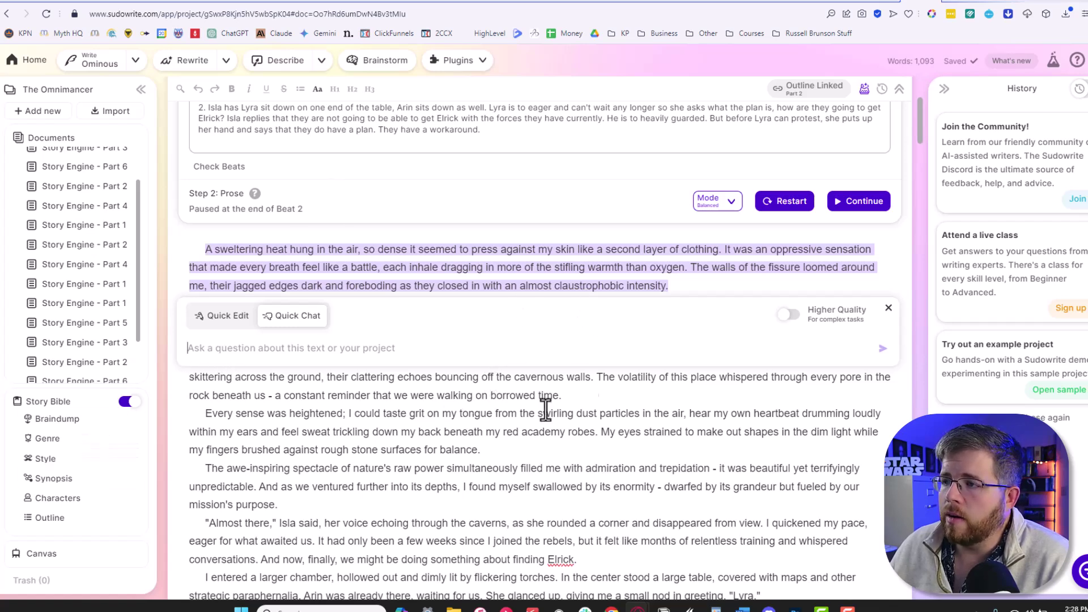
# Step: Close the chat and select the passage from 'Elrick is heavily guarded' to the end for AI editing
pyautogui.click(888, 308)
pyautogui.scroll(-20, 568, 413)
pyautogui.scroll(4, 544, 439)
pyautogui.scroll(-3, 547, 433)
pyautogui.moveTo(729, 413); pyautogui.dragTo(139, 374)
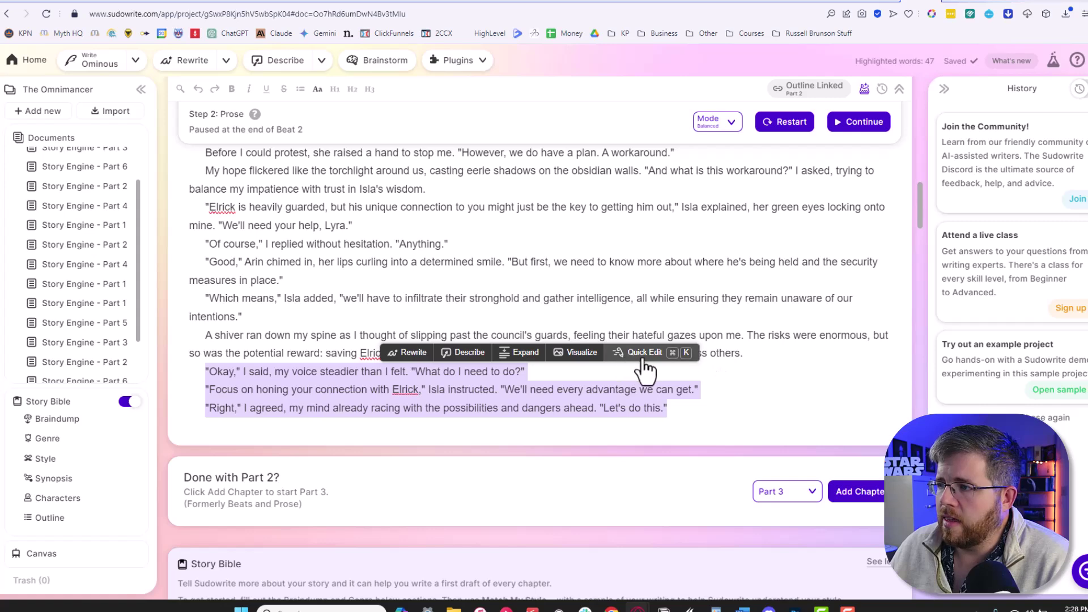
pyautogui.click(715, 408)
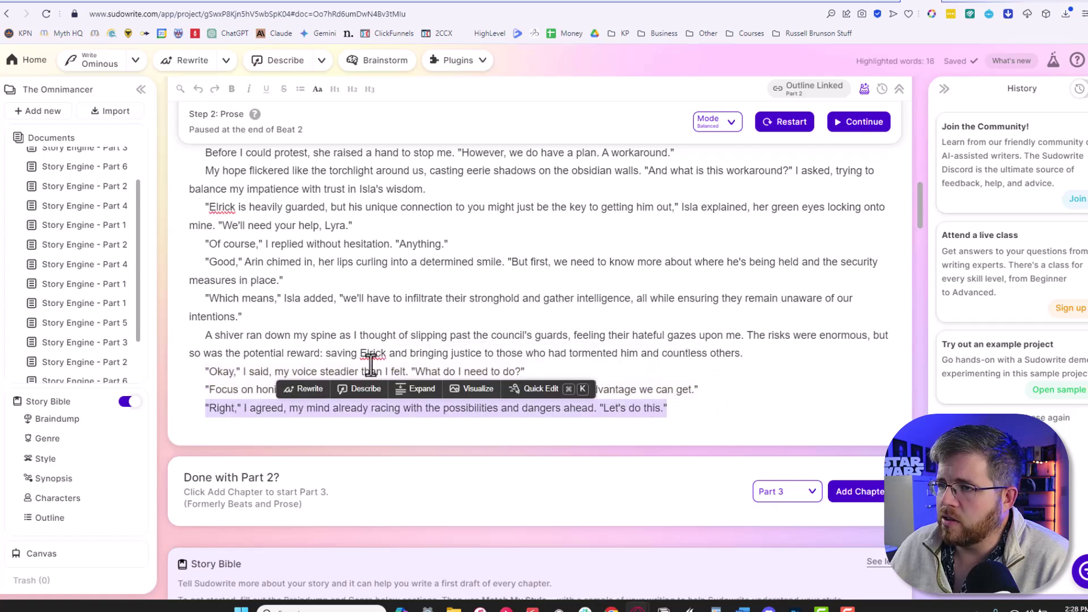
pyautogui.moveTo(205, 206); pyautogui.dragTo(678, 412)
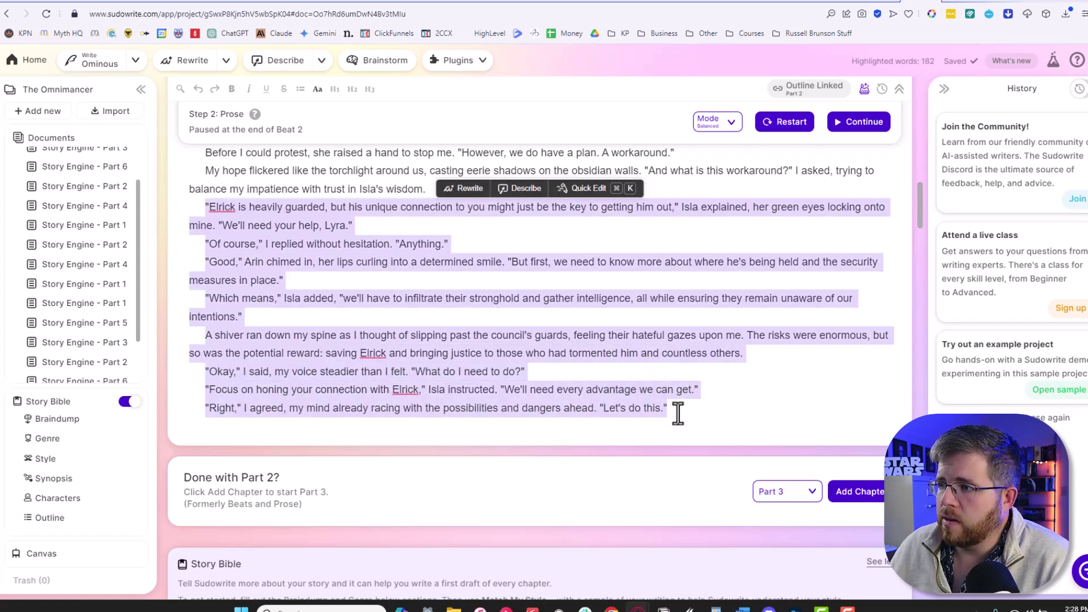
pyautogui.click(584, 191)
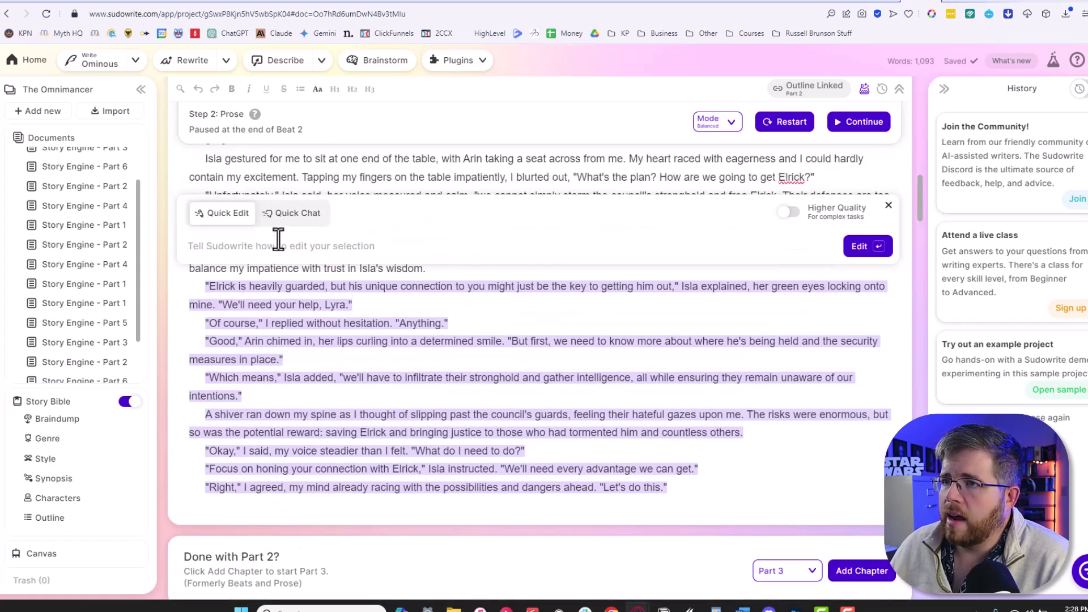
# Step: In Quick Chat, ask for five ideas for where this scene could go next
pyautogui.click(294, 213)
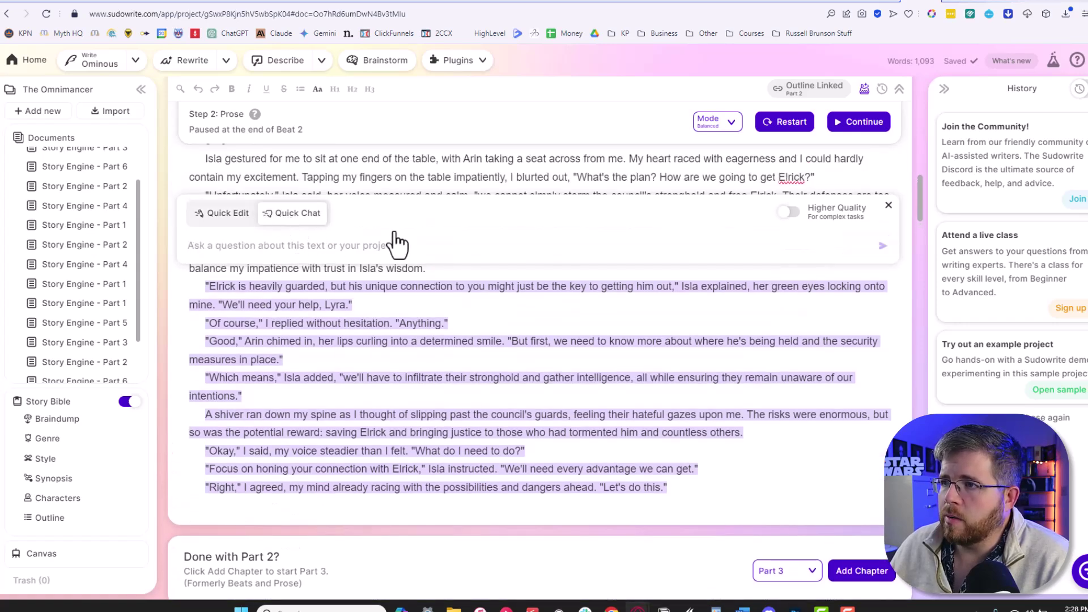
pyautogui.click(292, 245)
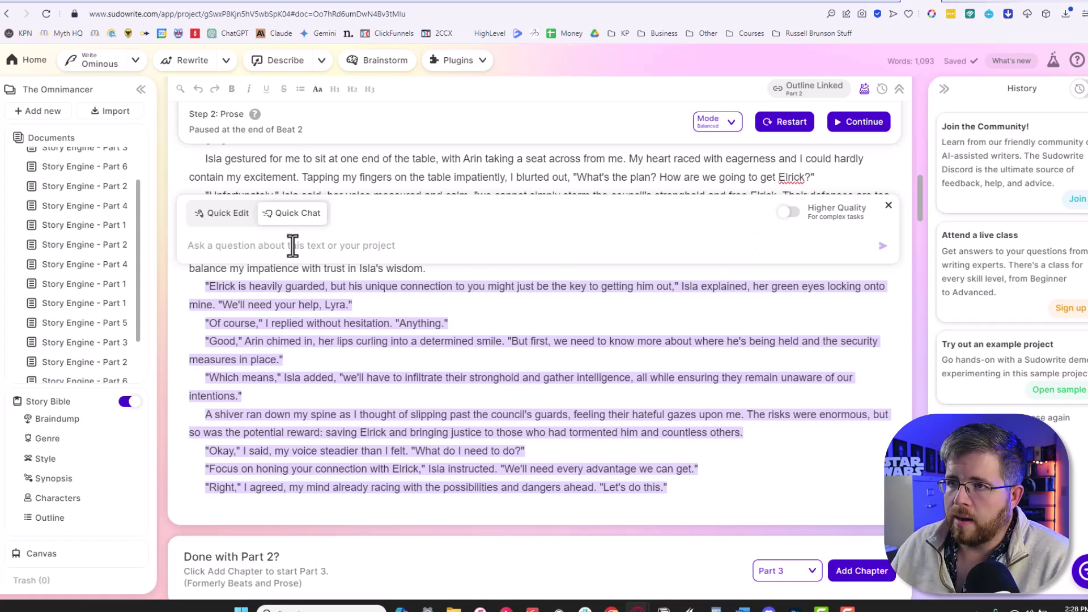
pyautogui.write('Give me 5 ideas for where this scene could go next.')
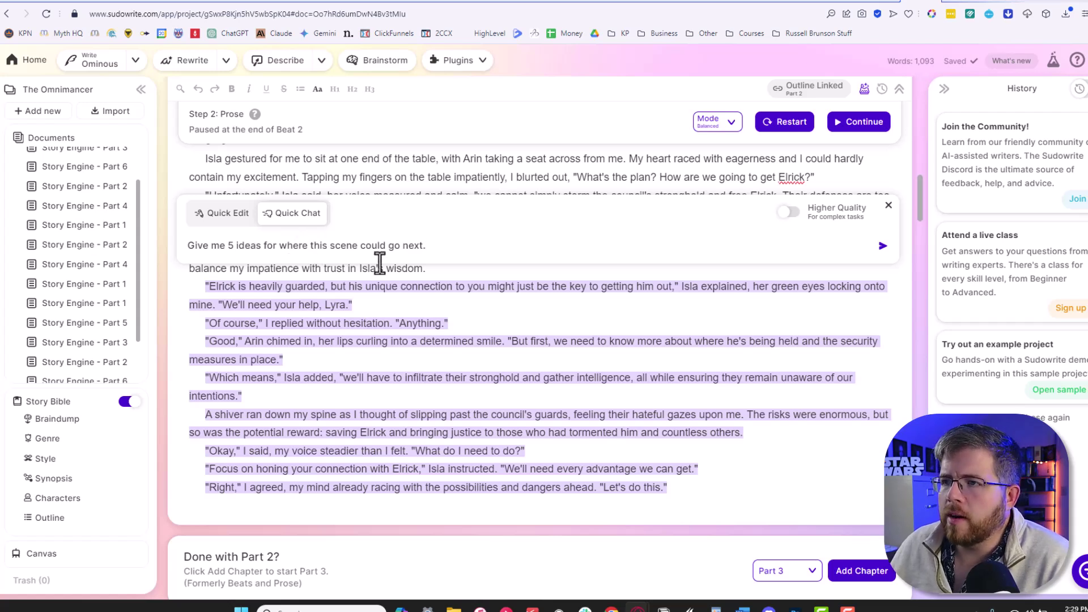
pyautogui.tripleClick(417, 247)
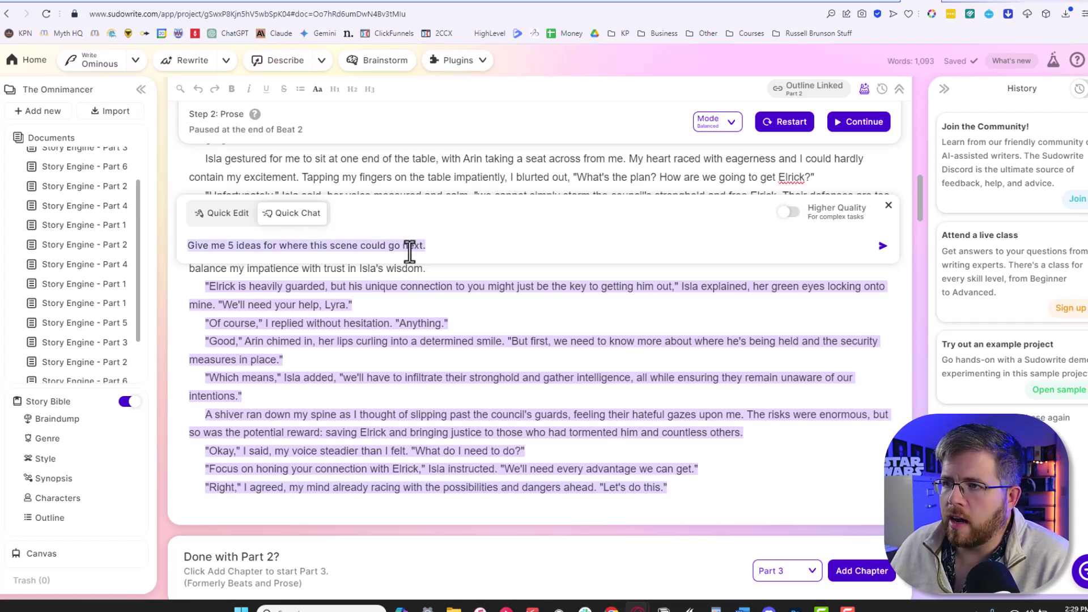
pyautogui.click(417, 247)
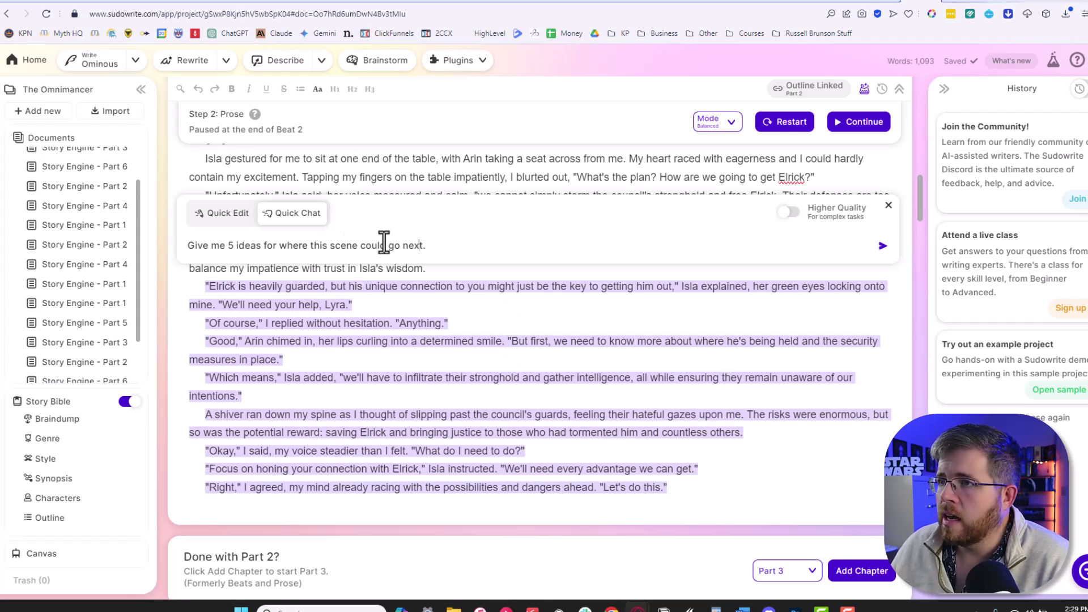
pyautogui.click(882, 247)
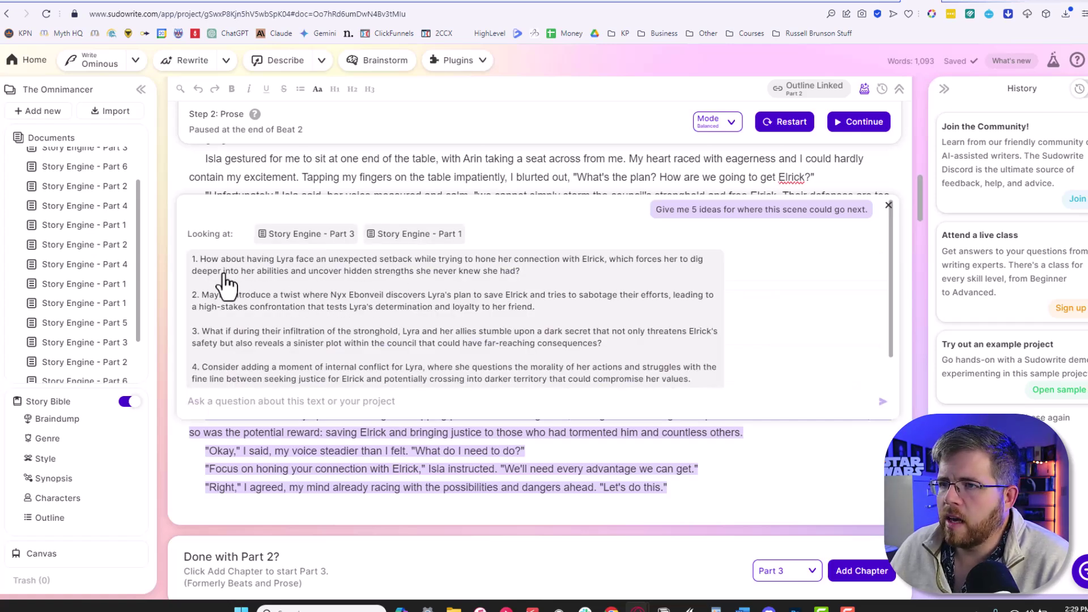
# Step: Read through the five next-scene ideas, ending with a surprising ally inside the council
pyautogui.scroll(-1, 224, 278)
pyautogui.scroll(1, 233, 295)
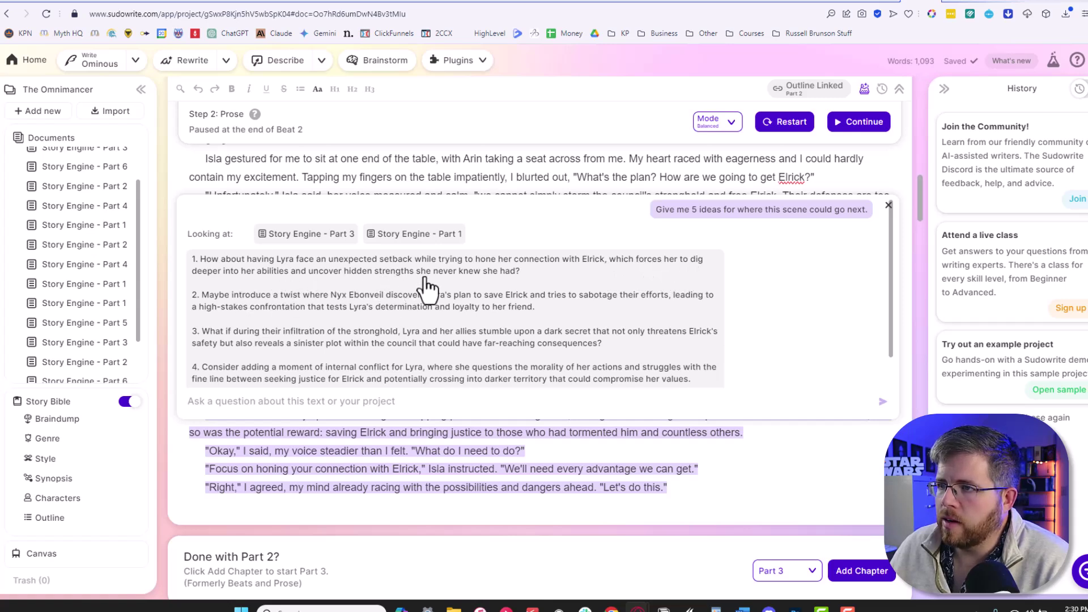
pyautogui.scroll(-1, 566, 330)
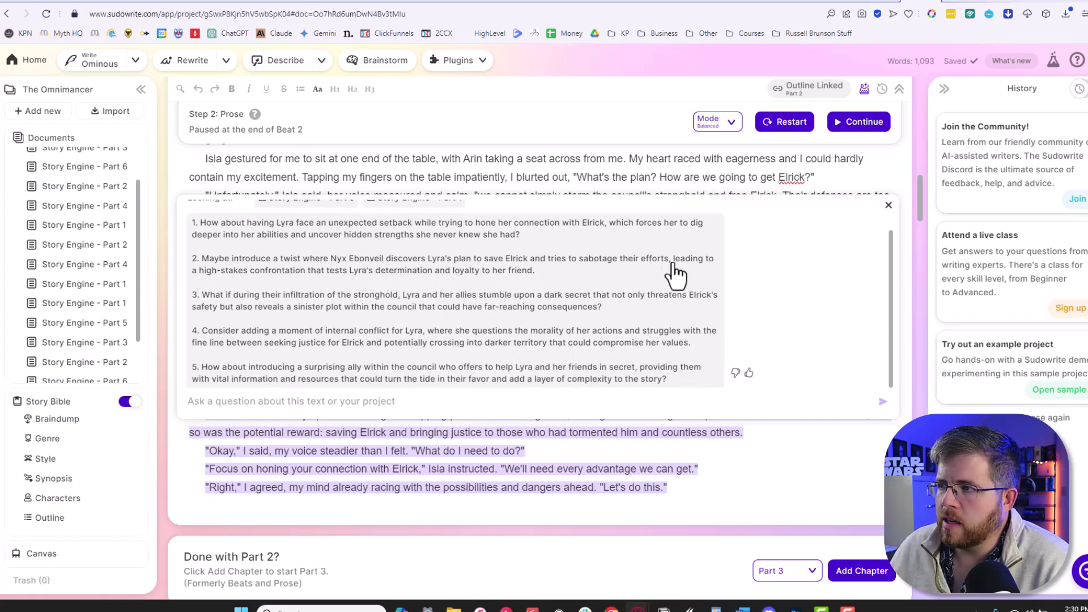
pyautogui.scroll(-3, 291, 283)
pyautogui.scroll(5, 304, 382)
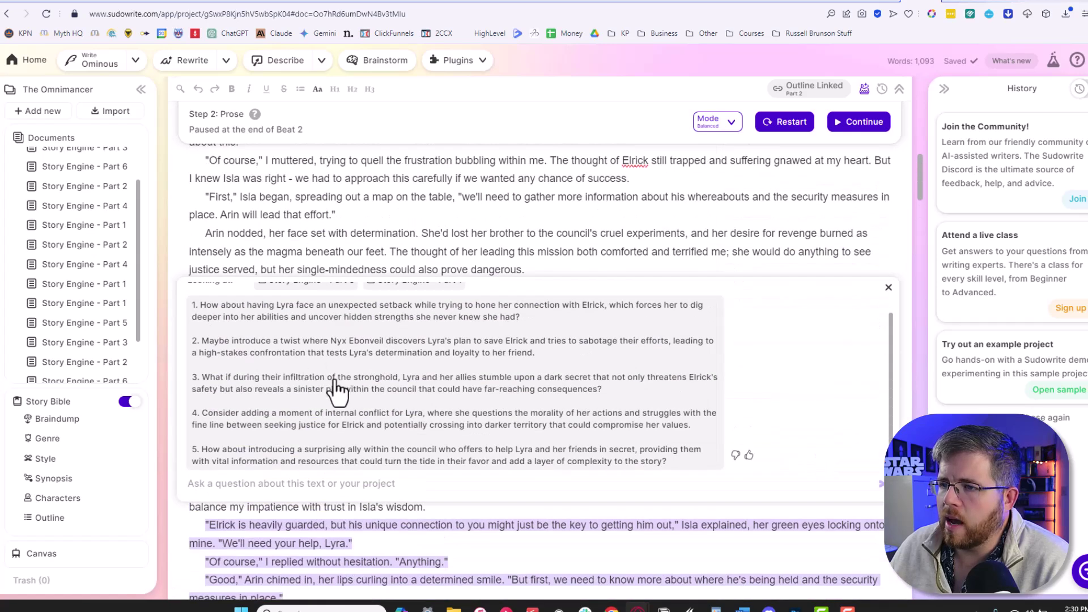
pyautogui.scroll(-3, 368, 318)
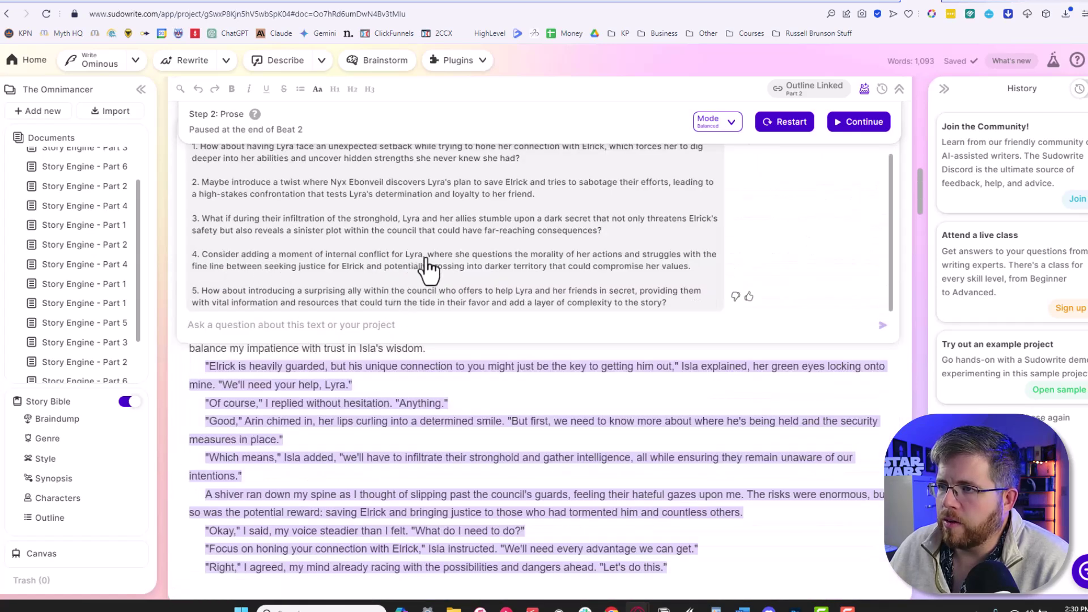
pyautogui.scroll(3, 504, 253)
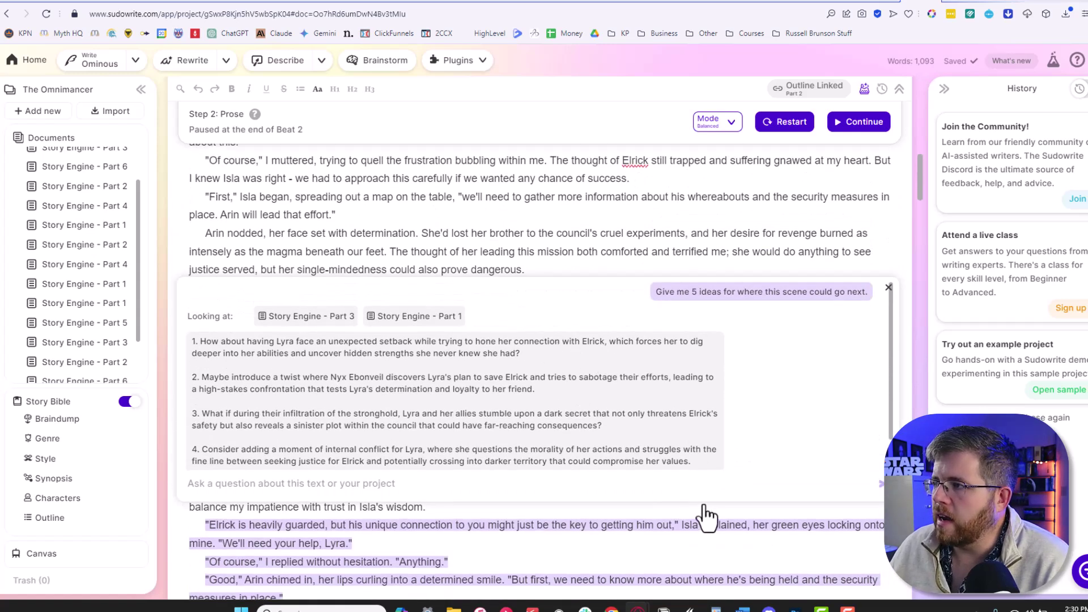
# Step: Close the Quick Chat panel and return to the chapter prose
pyautogui.click(888, 288)
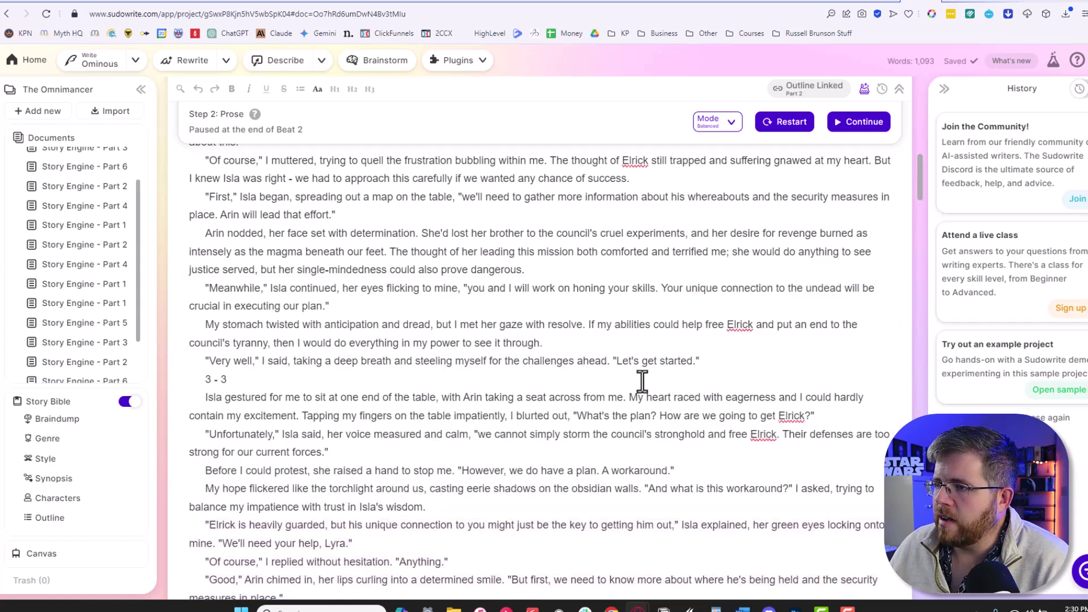
pyautogui.scroll(-4, 623, 442)
pyautogui.click(700, 471)
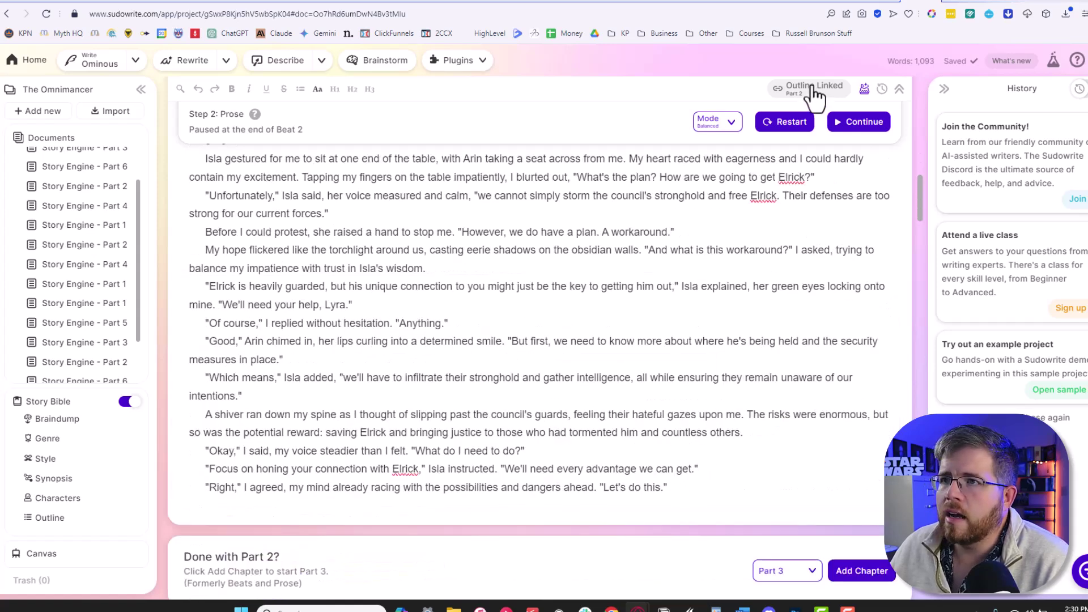
# Step: Select the closing passage from 'measures in place.' through 'Let's do this.'
pyautogui.scroll(2, 709, 312)
pyautogui.scroll(-3, 709, 313)
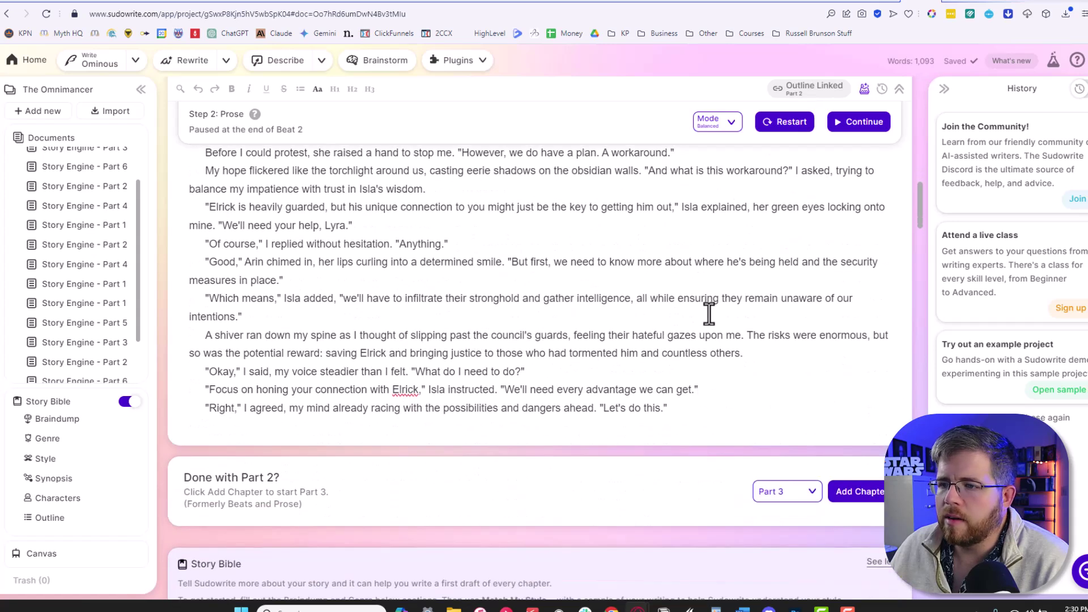
pyautogui.scroll(-8, 695, 330)
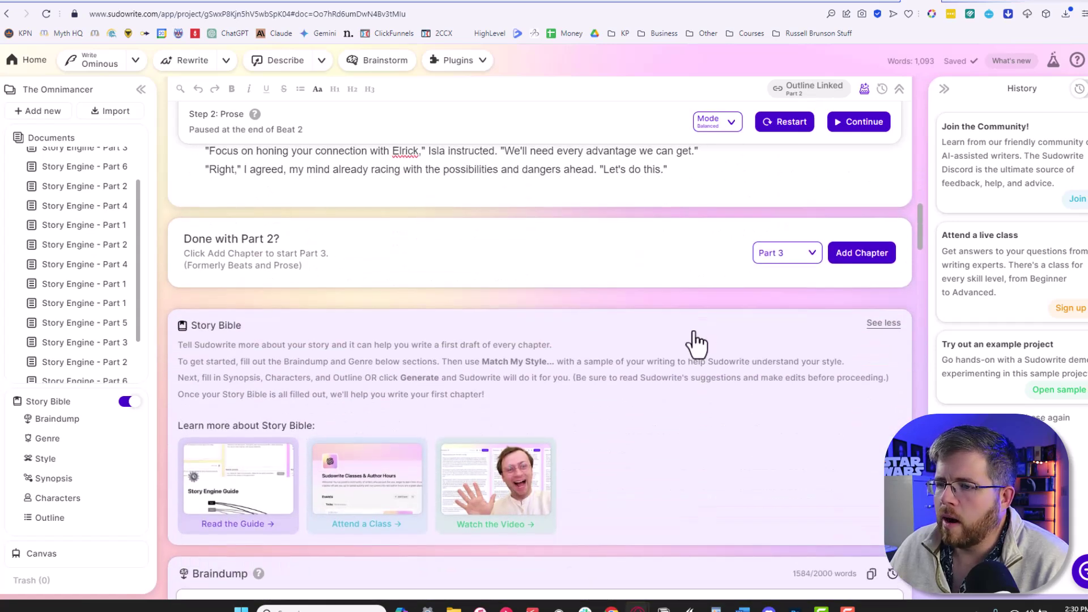
pyautogui.scroll(8, 693, 333)
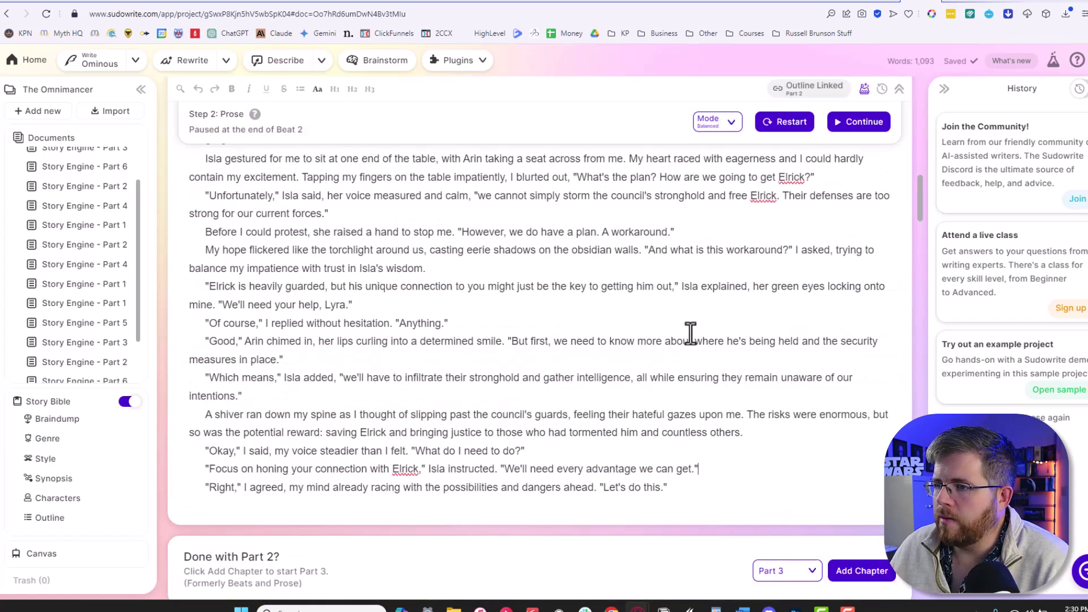
pyautogui.scroll(-1, 690, 334)
pyautogui.scroll(-2, 689, 333)
pyautogui.moveTo(689, 333); pyautogui.dragTo(193, 360)
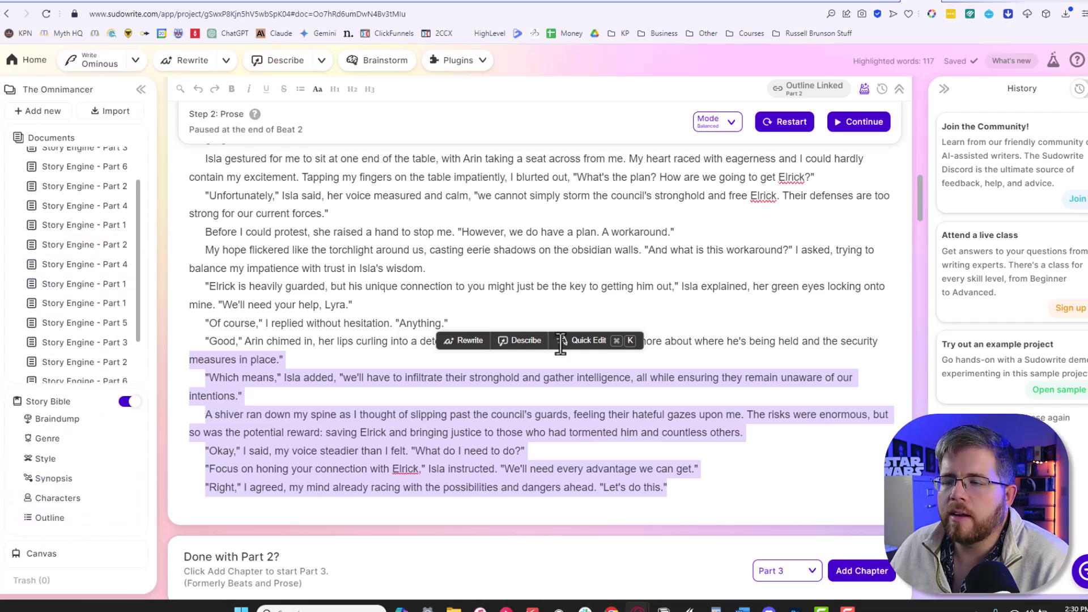
# Step: Confirm via Outline Linked that the chapter is linked to outline Part 2
pyautogui.scroll(4, 556, 335)
pyautogui.scroll(-2, 546, 339)
pyautogui.scroll(-3, 547, 338)
pyautogui.scroll(2, 816, 227)
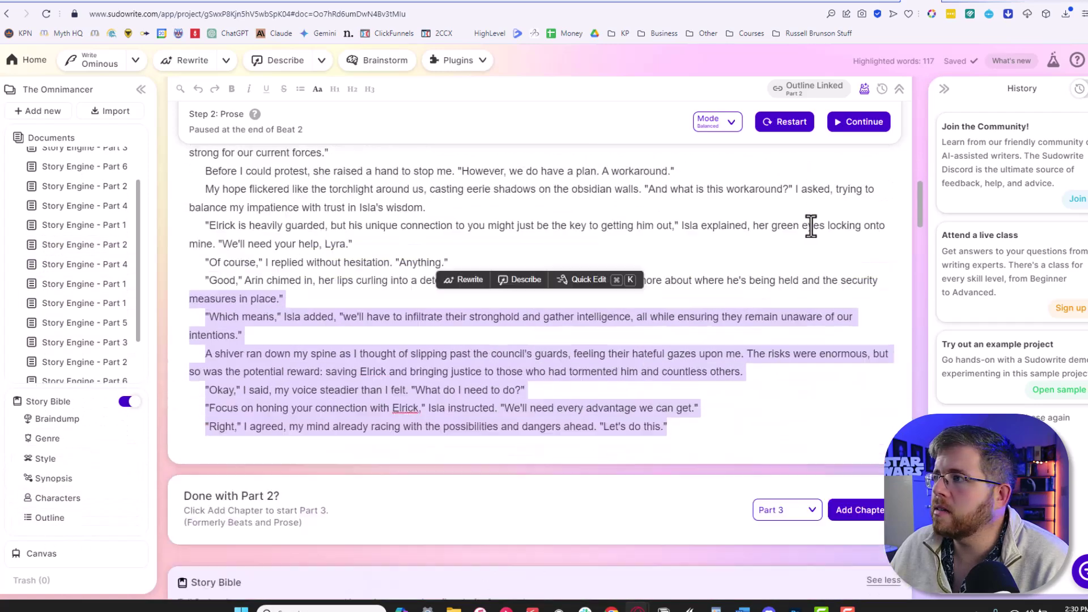
pyautogui.scroll(4, 869, 137)
pyautogui.click(804, 99)
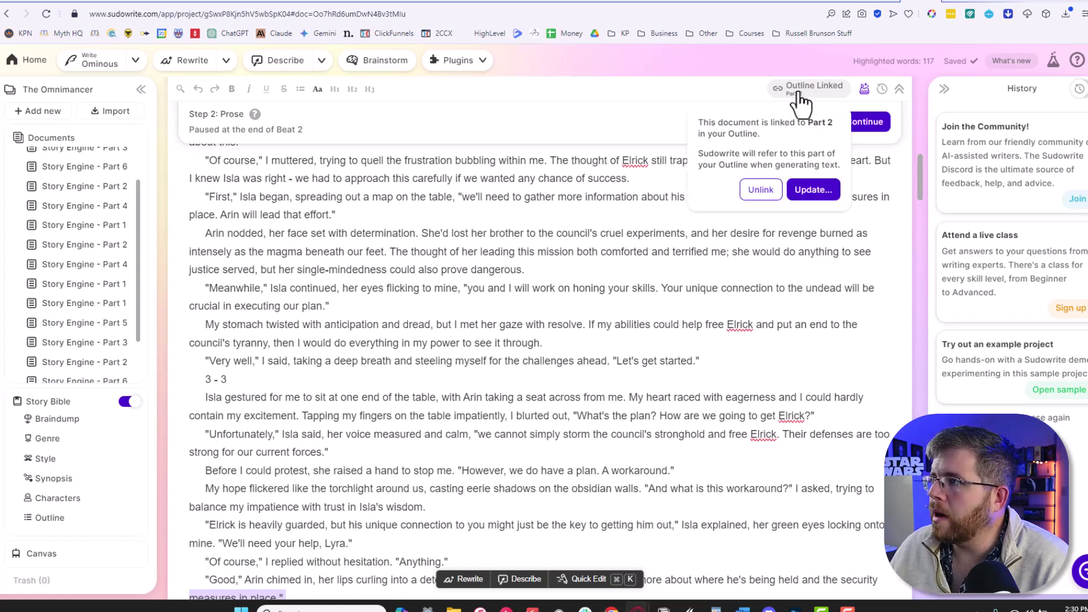
# Step: Glance at the document's version history, then close it
pyautogui.click(879, 91)
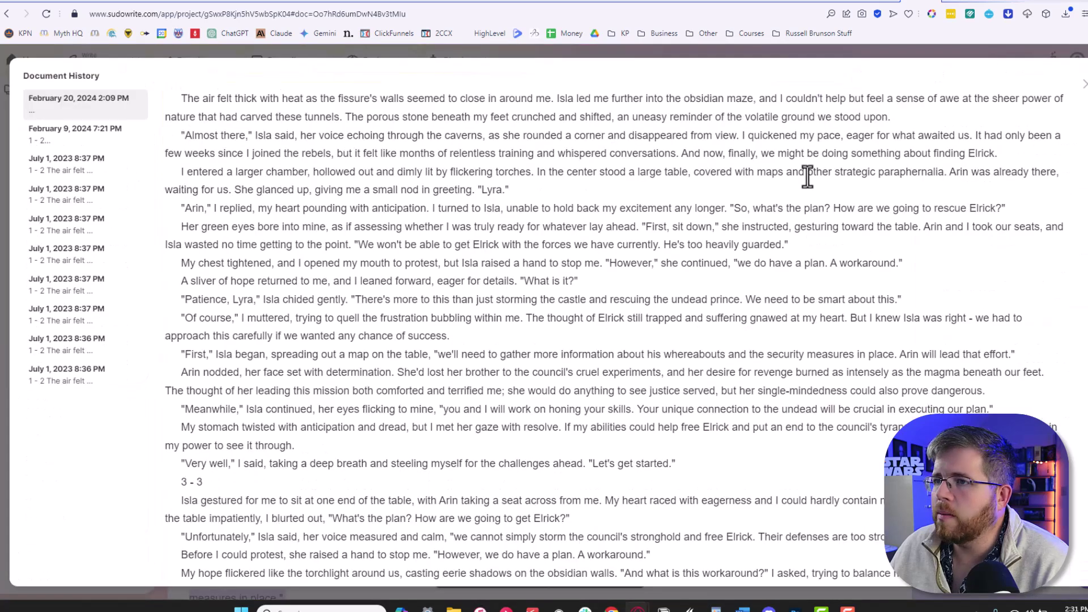
pyautogui.scroll(-4, 578, 340)
pyautogui.click(1082, 90)
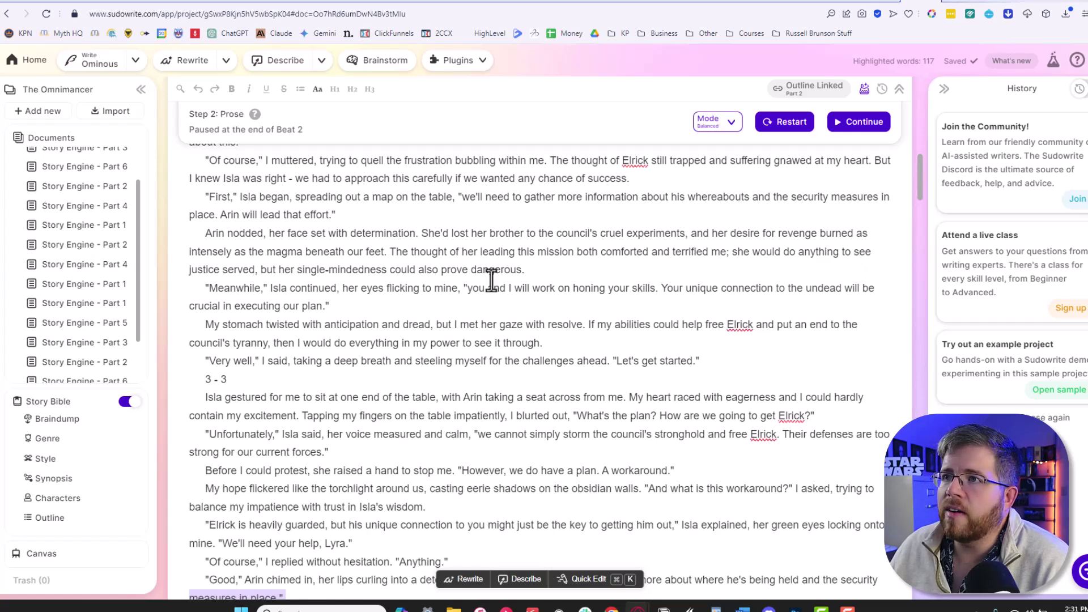
# Step: Scroll to the final line 'Let's do this.' and clear the earlier selection
pyautogui.scroll(-4, 491, 280)
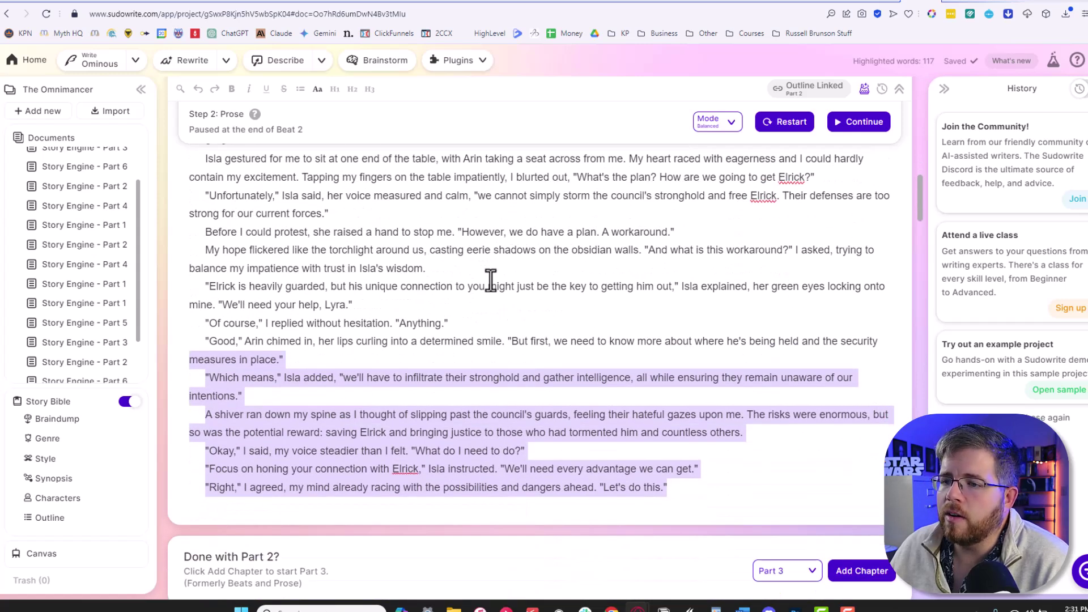
pyautogui.scroll(-4, 493, 284)
pyautogui.scroll(3, 494, 283)
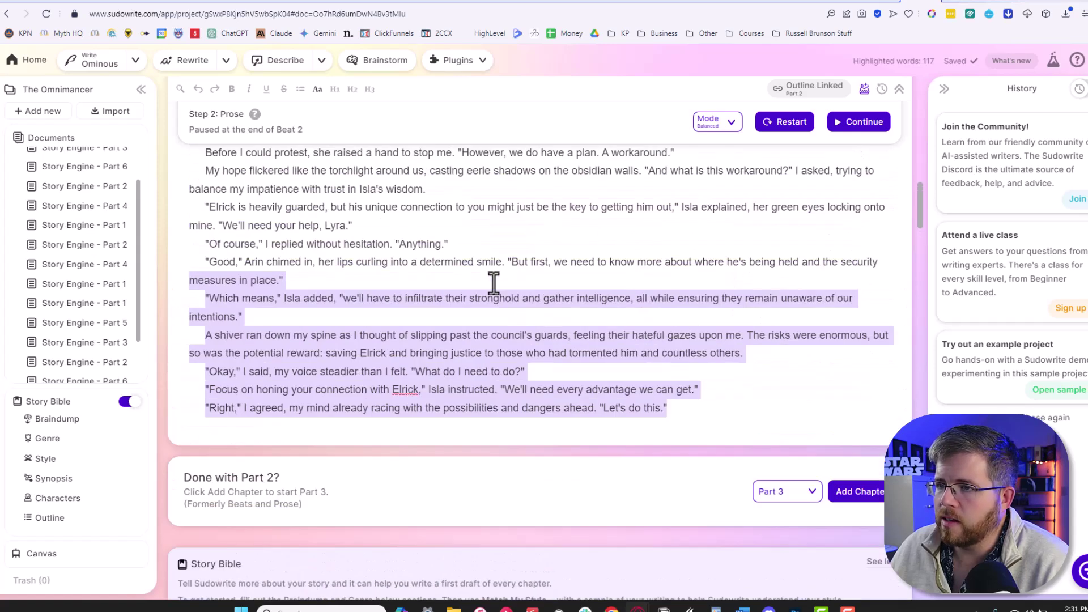
pyautogui.click(511, 390)
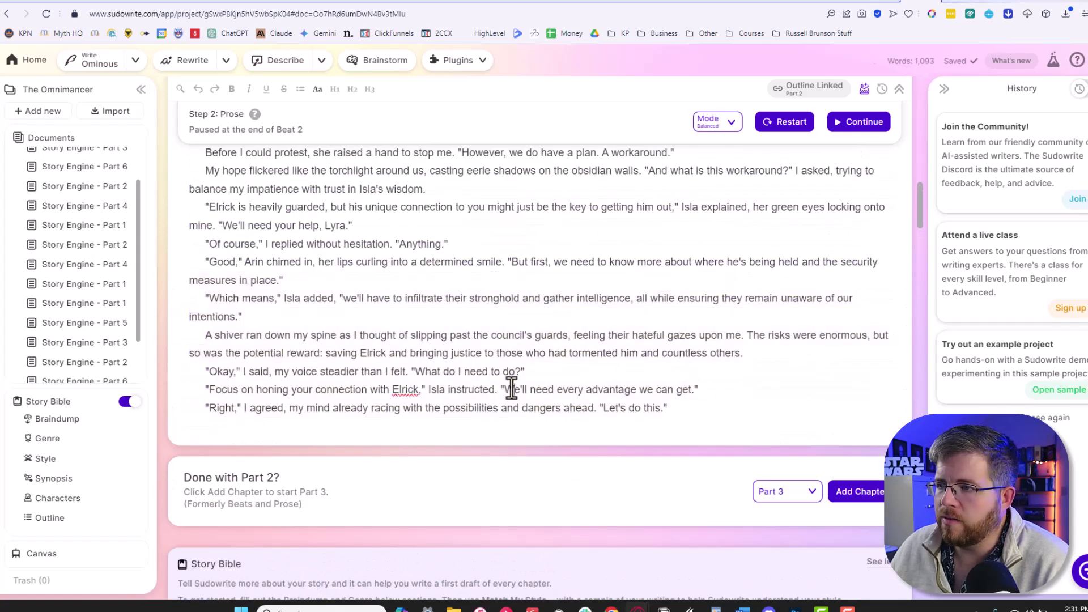
# Step: Select the passage from 'Which means' to 'Let's do this.' and open Quick Chat with Higher Quality on
pyautogui.moveTo(685, 406); pyautogui.dragTo(160, 306)
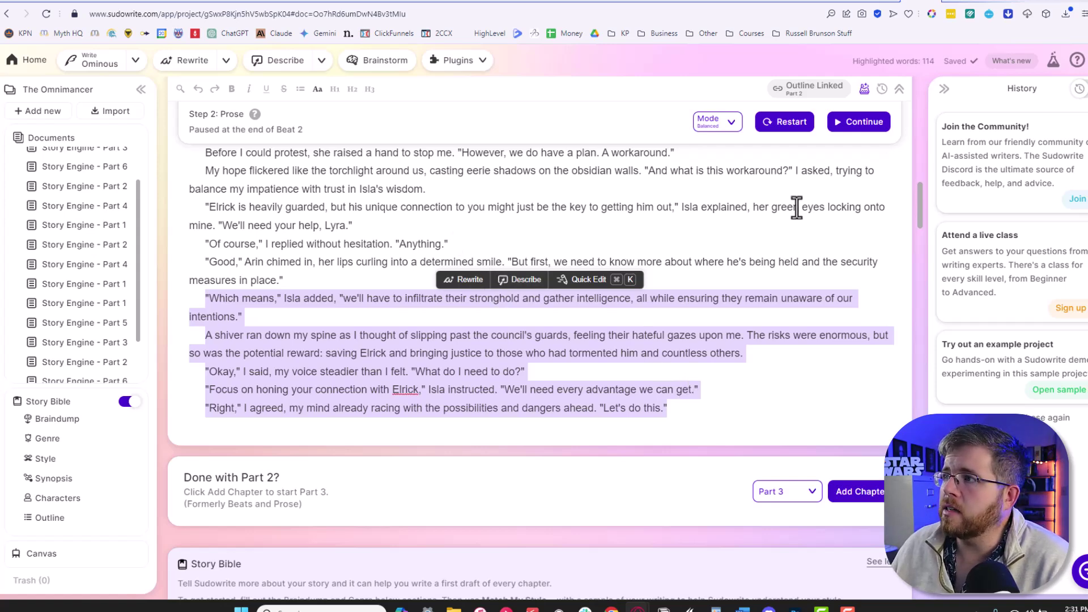
pyautogui.scroll(2, 584, 416)
pyautogui.click(584, 405)
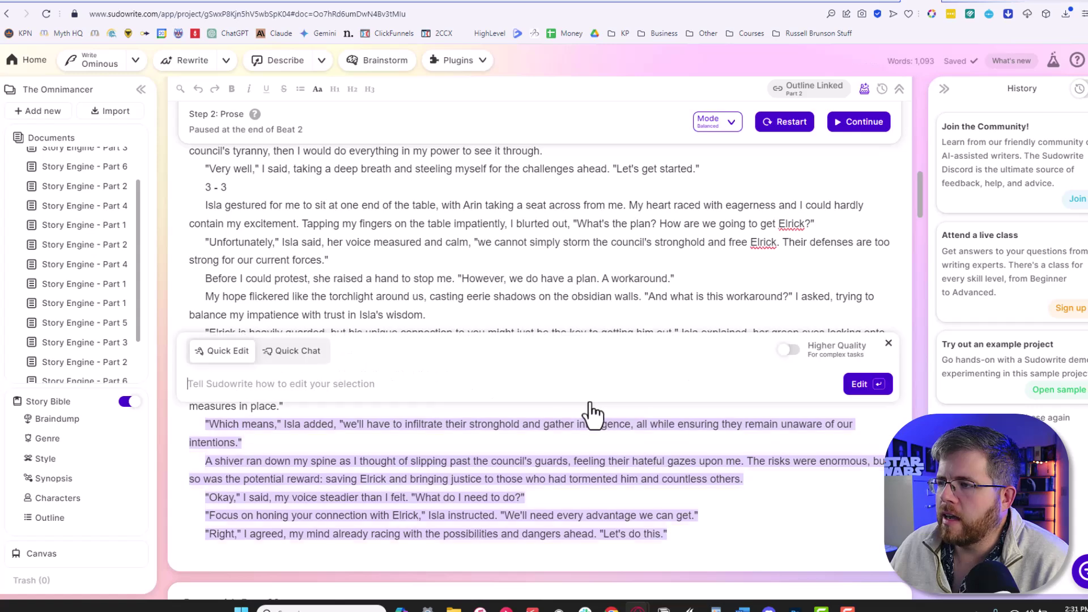
pyautogui.click(289, 356)
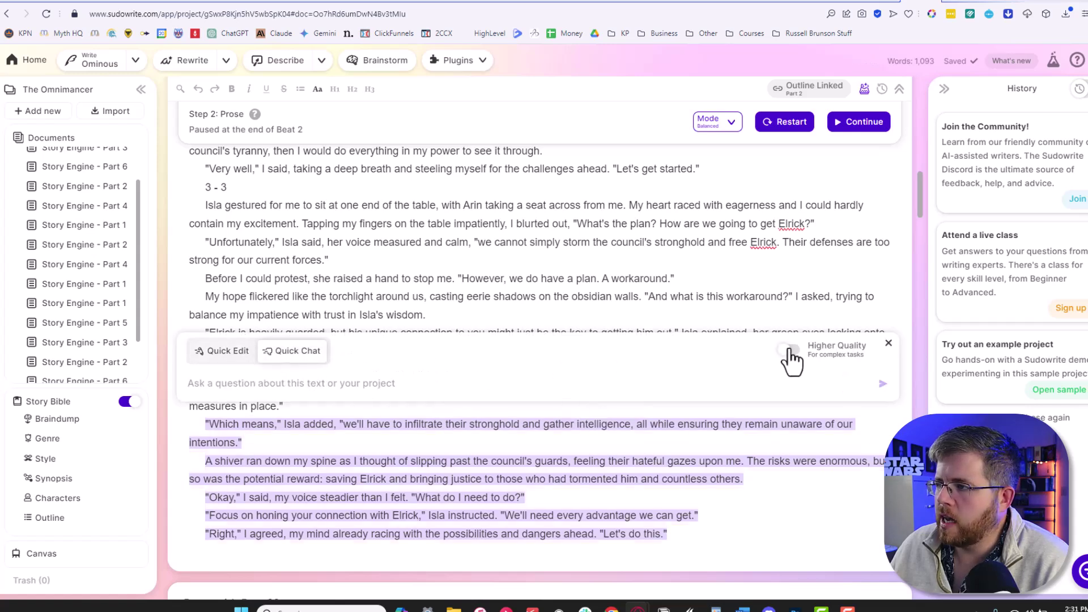
pyautogui.click(787, 350)
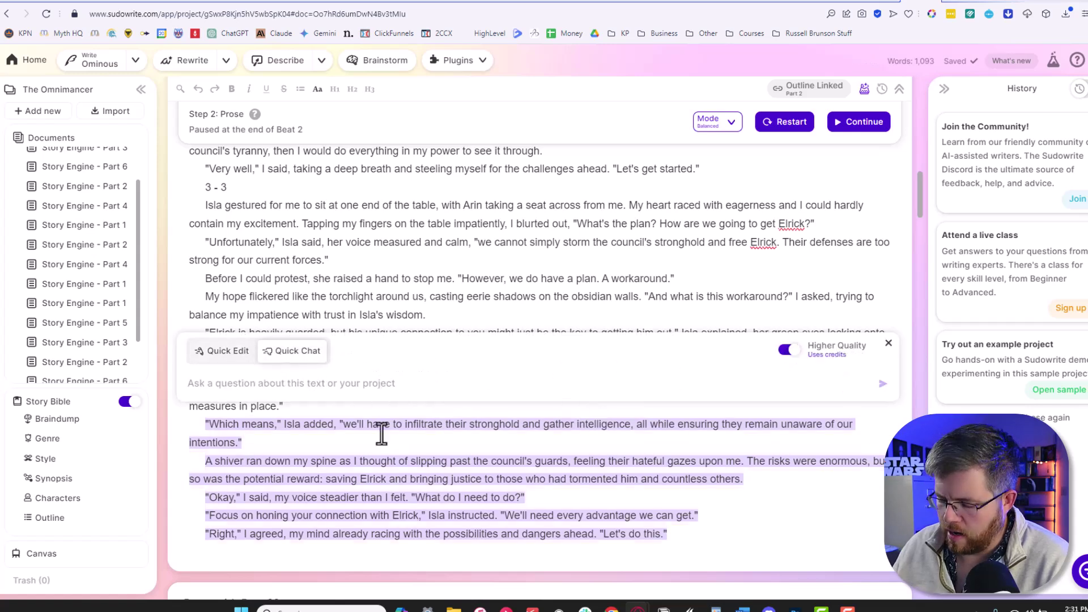
# Step: Request five next-scene ideas and review them, through Lady Kaela Darkspell's alliance offer
pyautogui.write('Give me 5 ideas for where this scene could go next.')
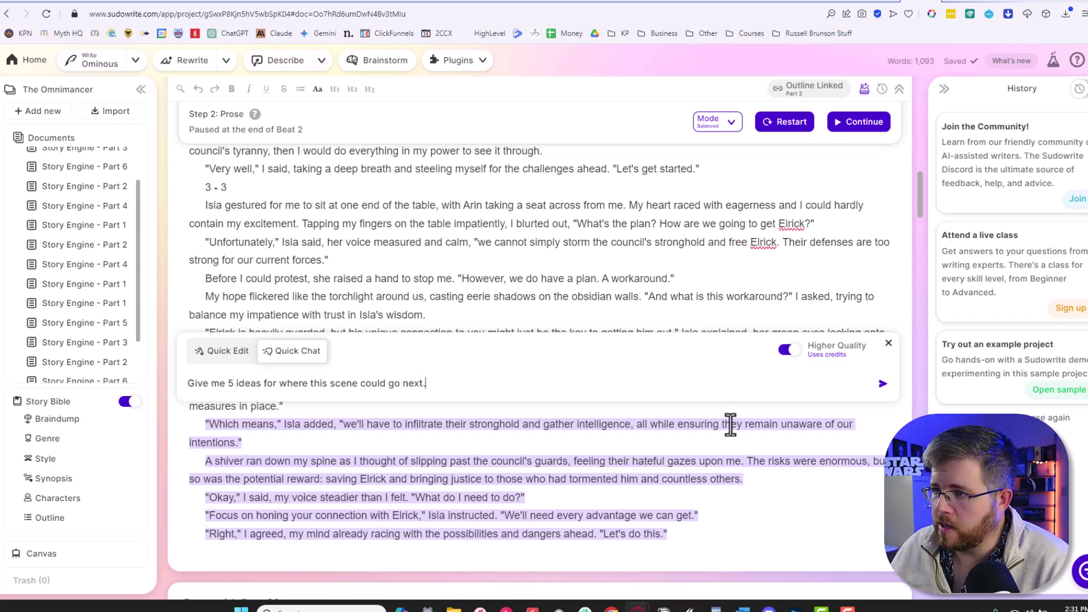
pyautogui.click(879, 383)
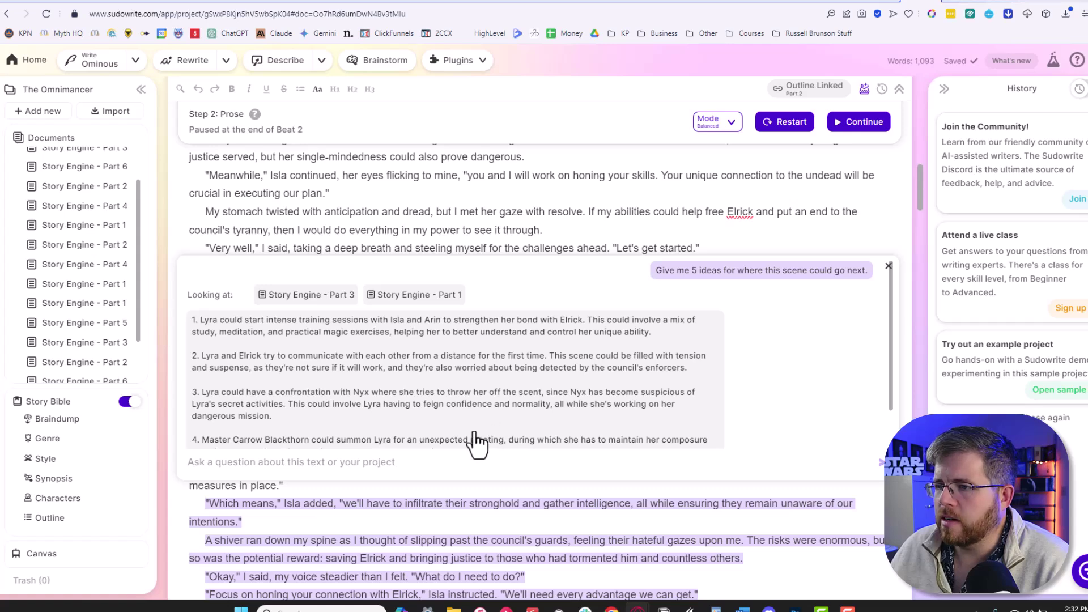
pyautogui.scroll(-2, 459, 532)
pyautogui.scroll(4, 457, 540)
pyautogui.scroll(3, 481, 453)
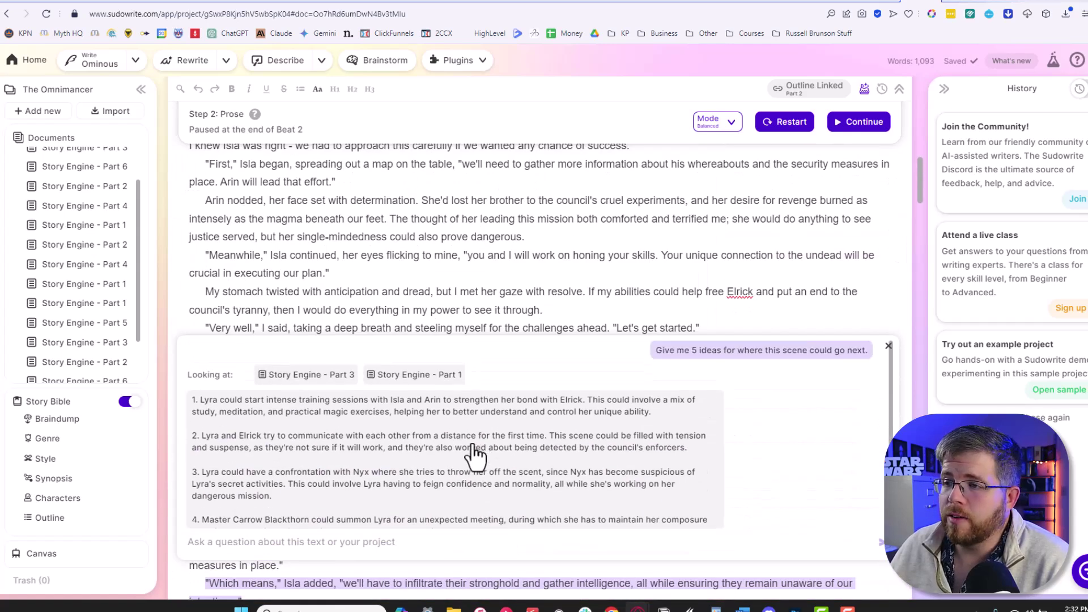
pyautogui.scroll(-2, 474, 454)
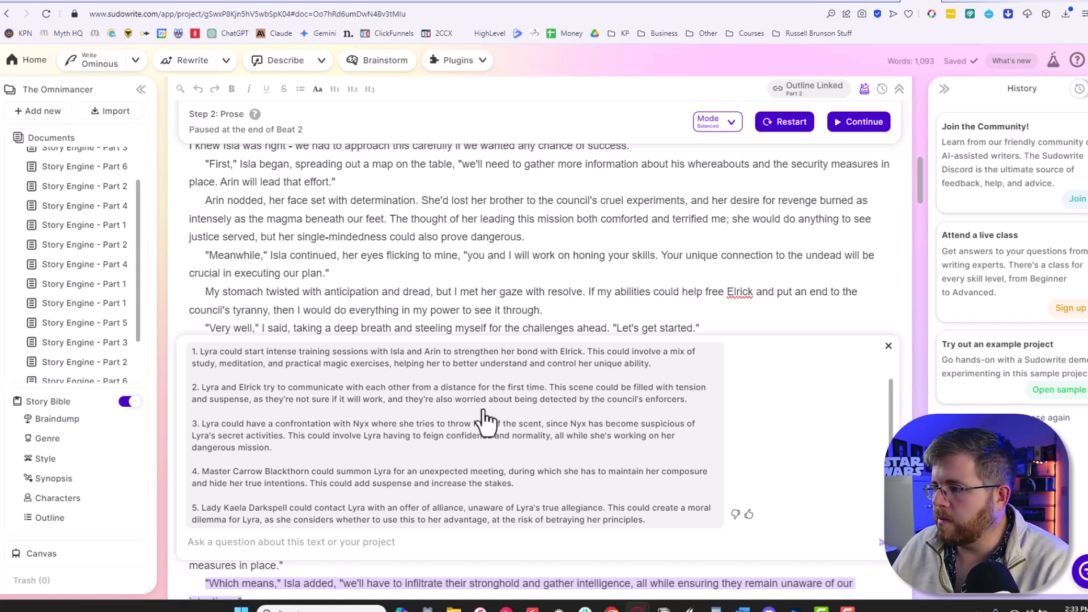
# Step: Send 'I like option 2, give me variations of that option.' and read the five Lyra–Elrick variations
pyautogui.scroll(-6, 474, 418)
pyautogui.scroll(4, 481, 417)
pyautogui.scroll(-1, 417, 382)
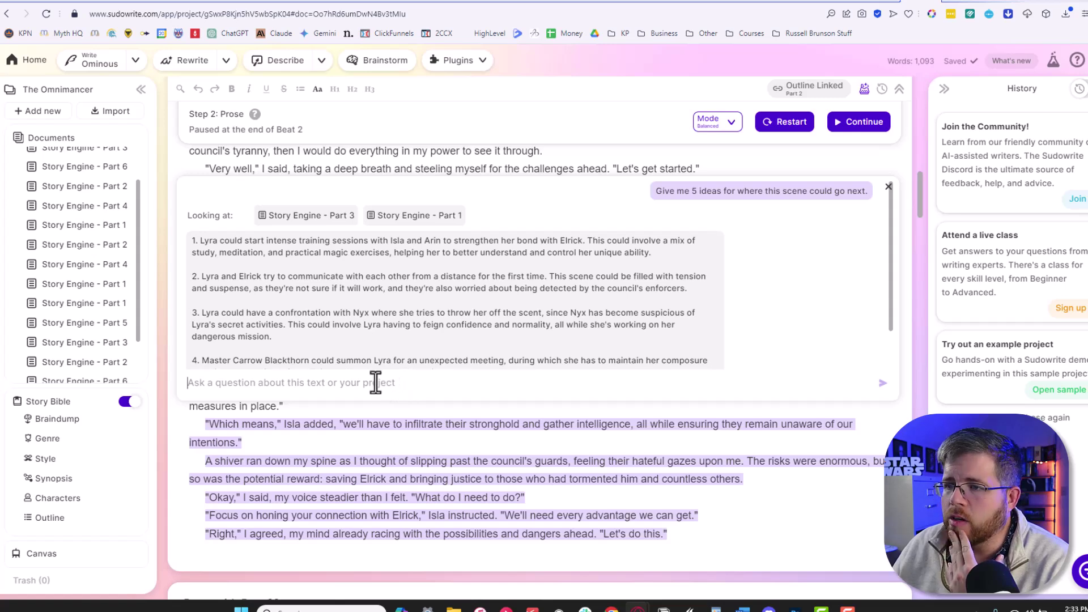
pyautogui.scroll(-4, 318, 332)
pyautogui.scroll(4, 365, 397)
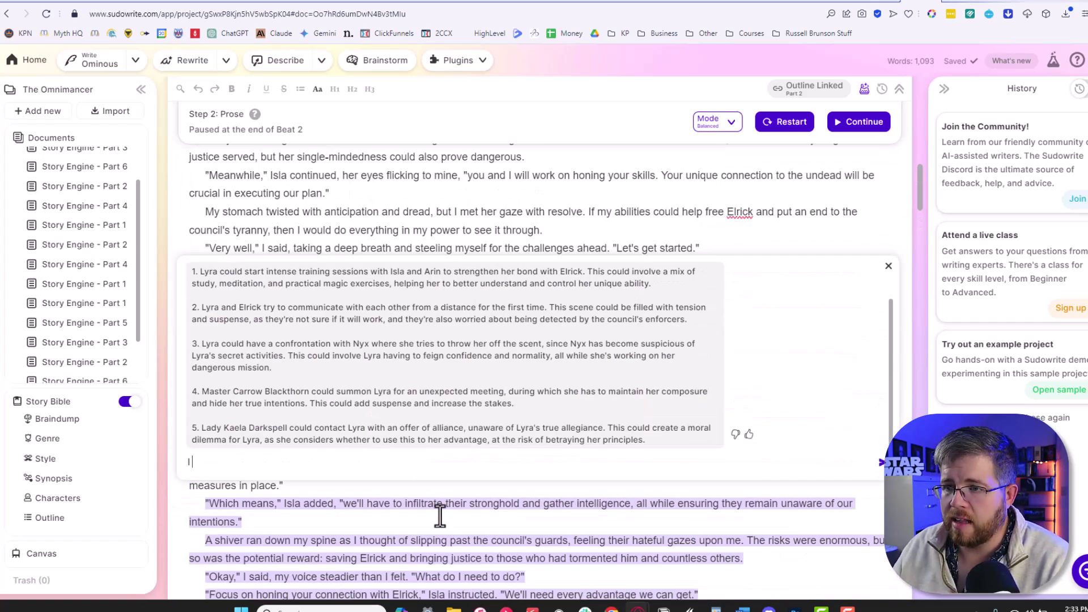
pyautogui.write('I like option 2, gi')
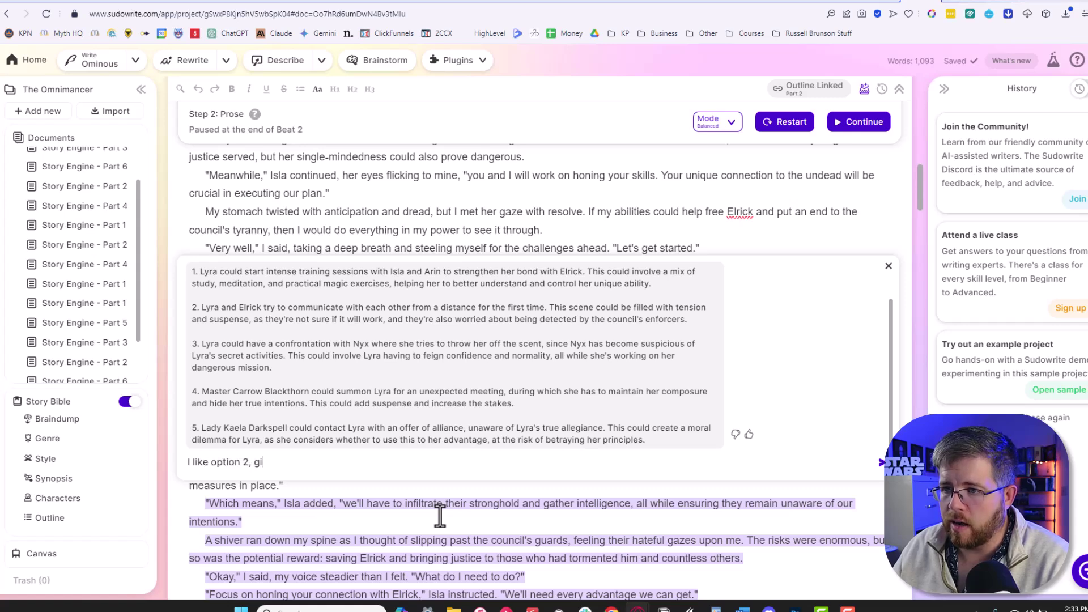
pyautogui.write('ve me variat')
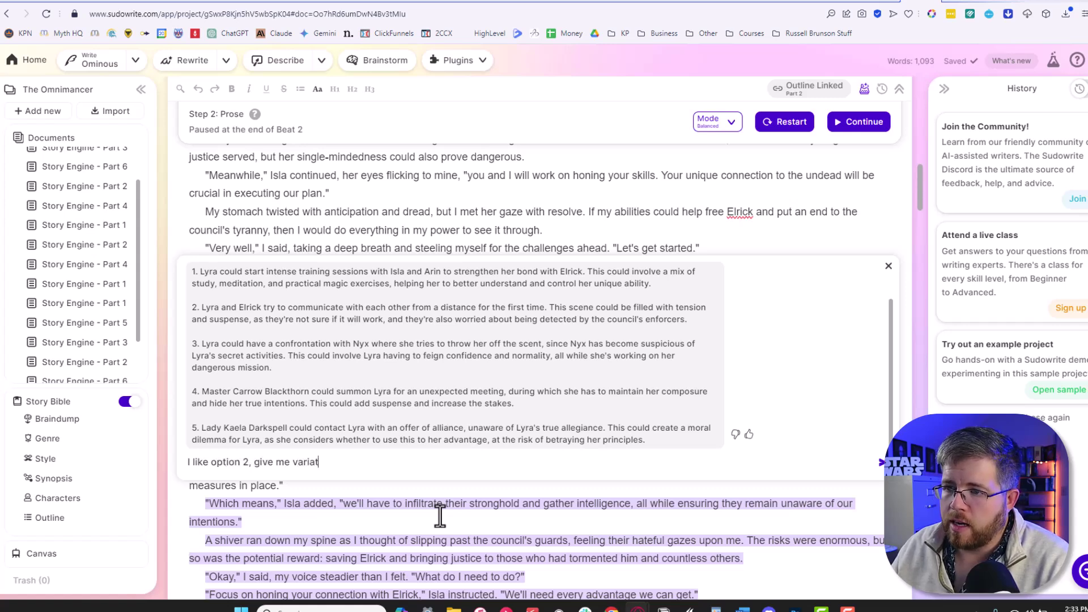
pyautogui.write('ions of that option.')
pyautogui.press('Return')
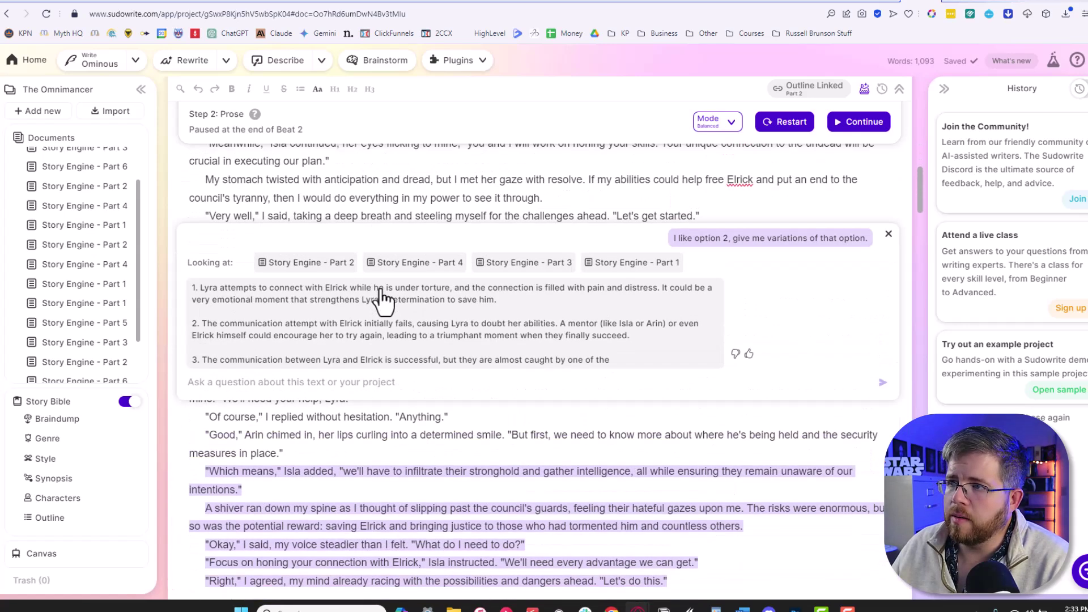
pyautogui.scroll(-2, 347, 362)
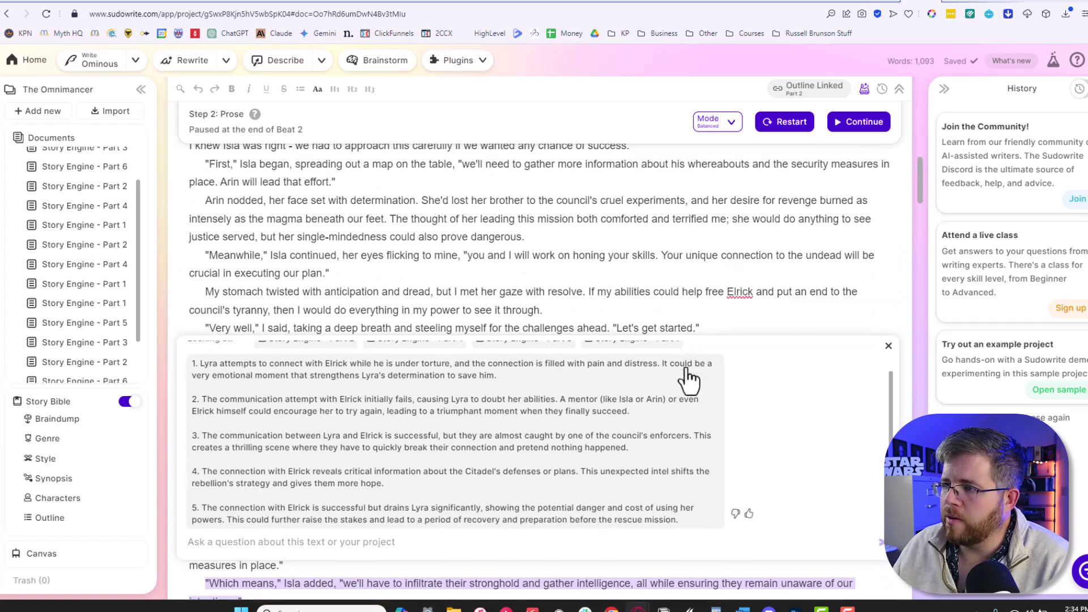
pyautogui.scroll(-3, 623, 482)
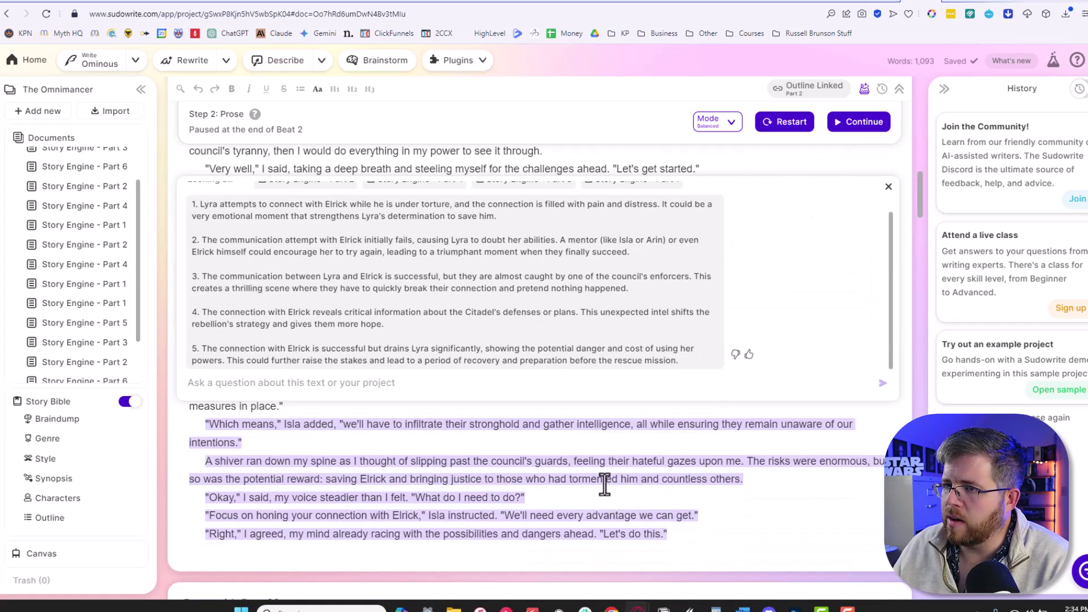
pyautogui.scroll(2, 599, 482)
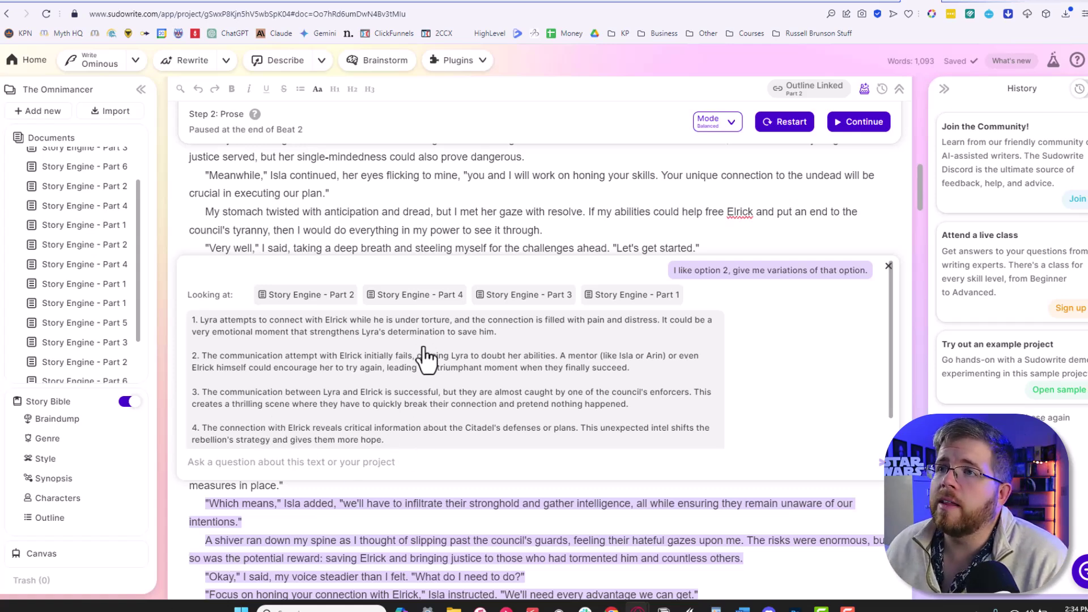
pyautogui.scroll(-3, 339, 479)
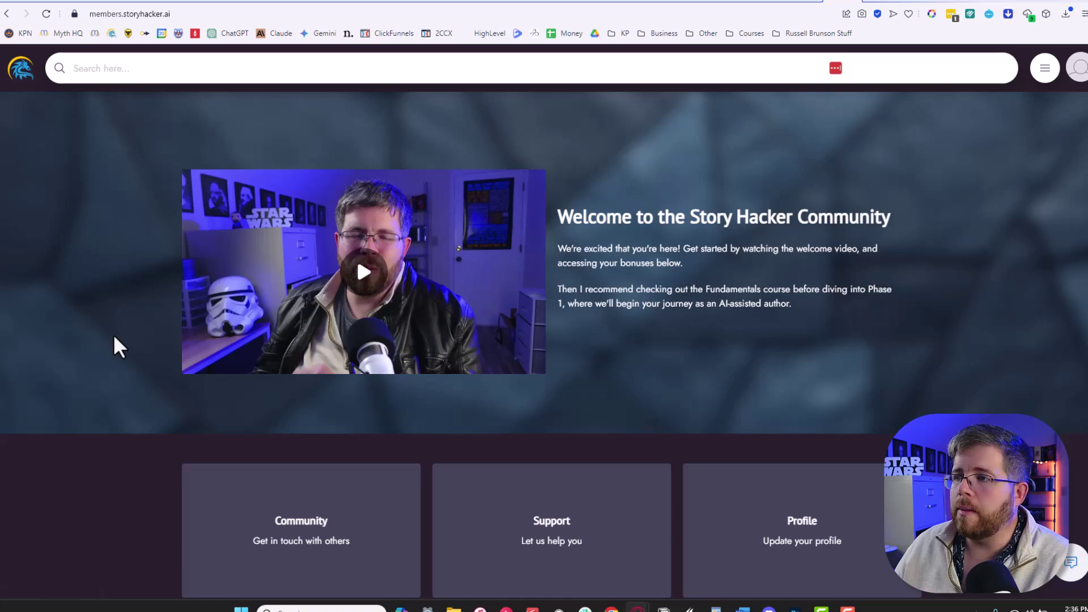
# Step: Browse the members page: AI Foundations, Success Path phases, Build a Business With Me, Members Only Podcast
pyautogui.scroll(-10, 113, 334)
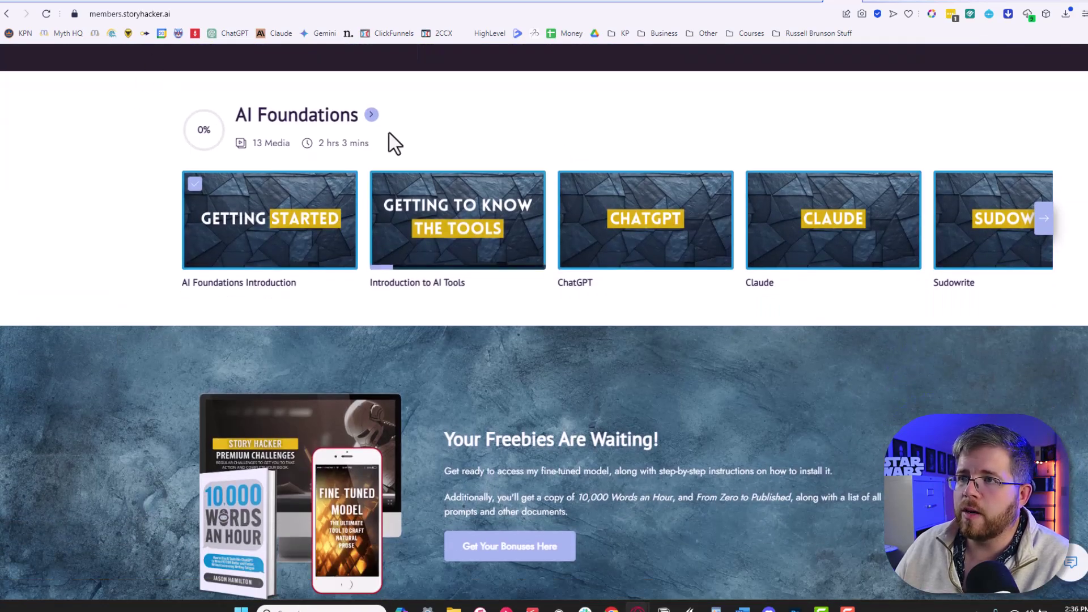
pyautogui.scroll(-8, 164, 388)
pyautogui.scroll(3, 385, 386)
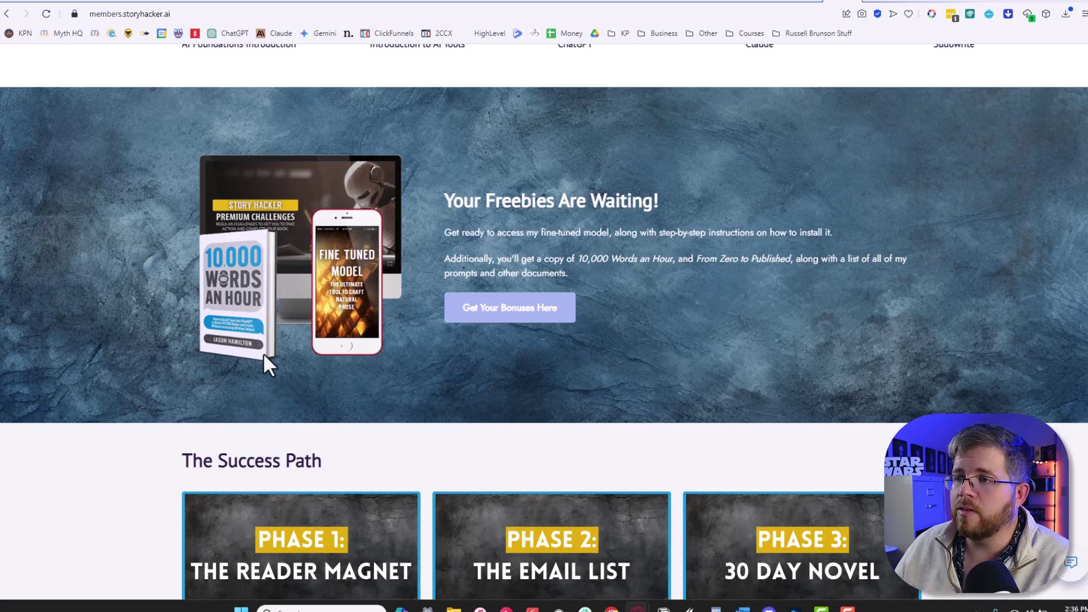
pyautogui.scroll(-5, 249, 365)
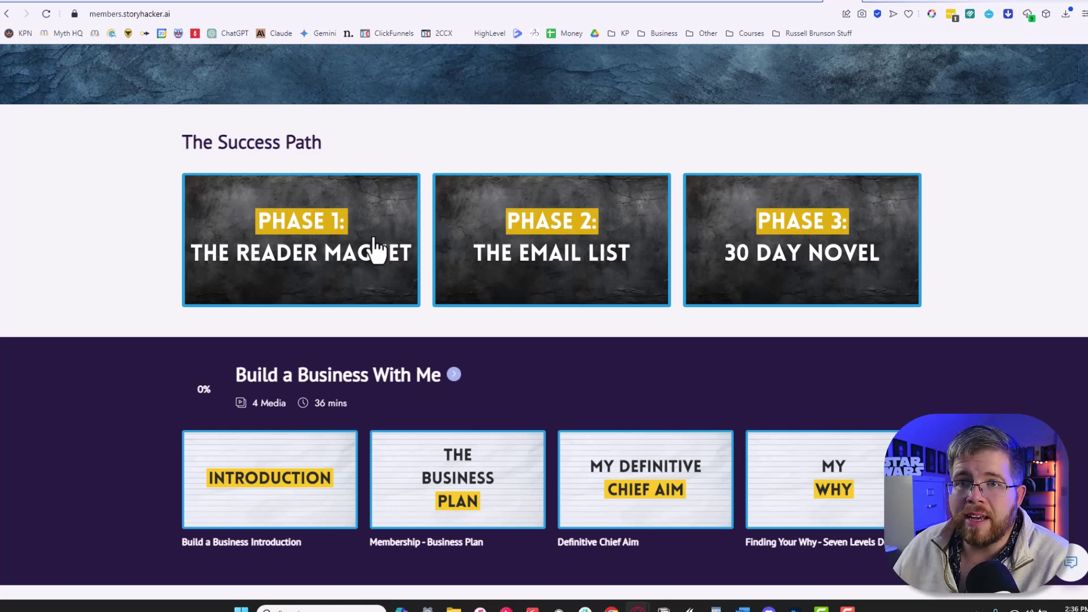
pyautogui.scroll(1, 372, 247)
pyautogui.scroll(-5, 391, 283)
pyautogui.scroll(-3, 391, 301)
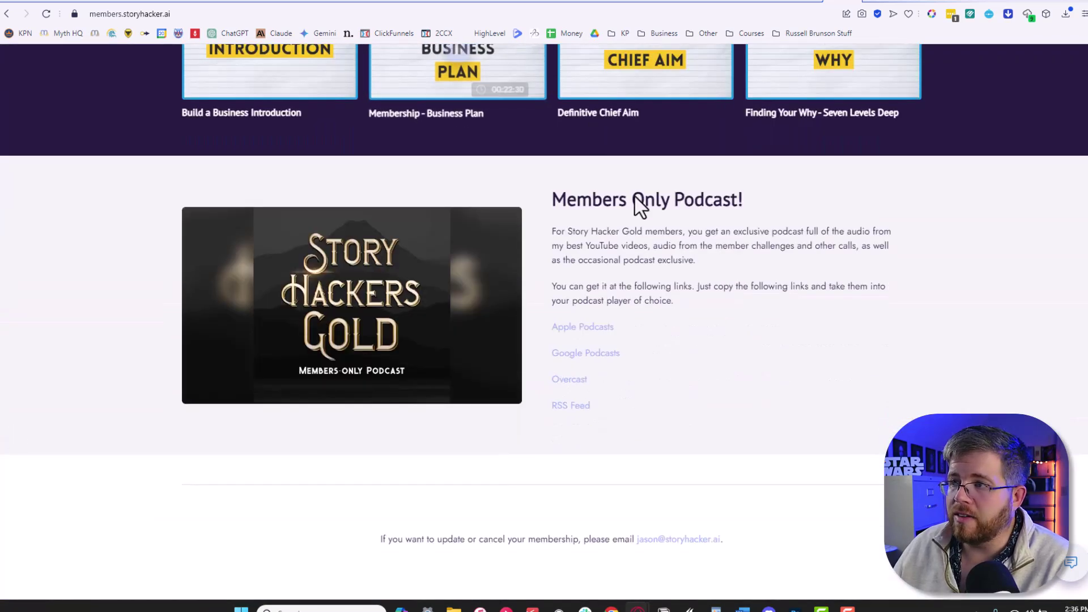
pyautogui.scroll(10, 626, 250)
pyautogui.scroll(-7, 527, 352)
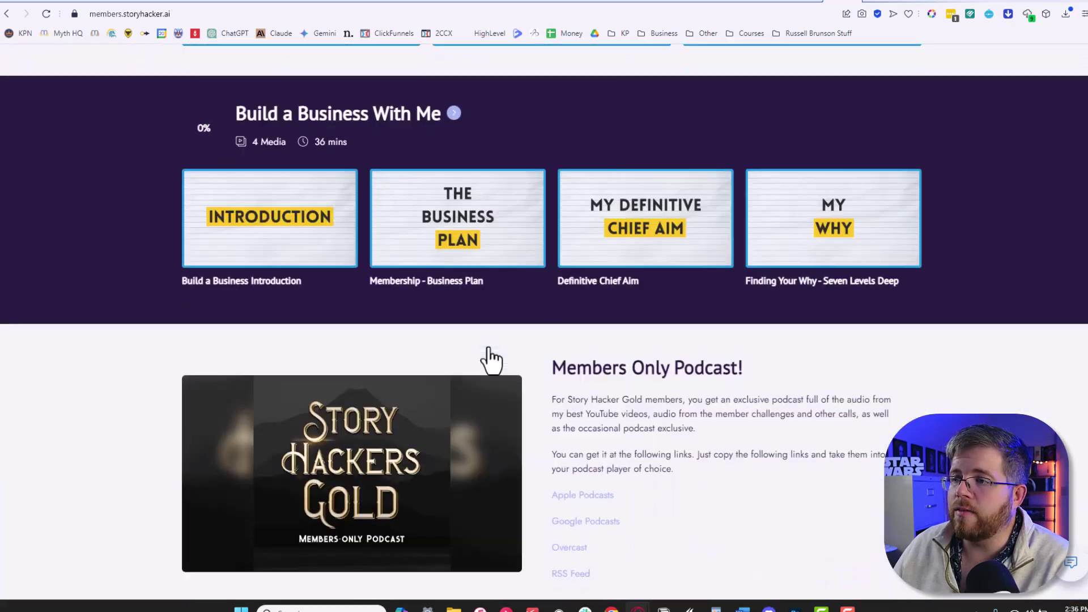
pyautogui.scroll(-3, 491, 358)
pyautogui.scroll(6, 433, 323)
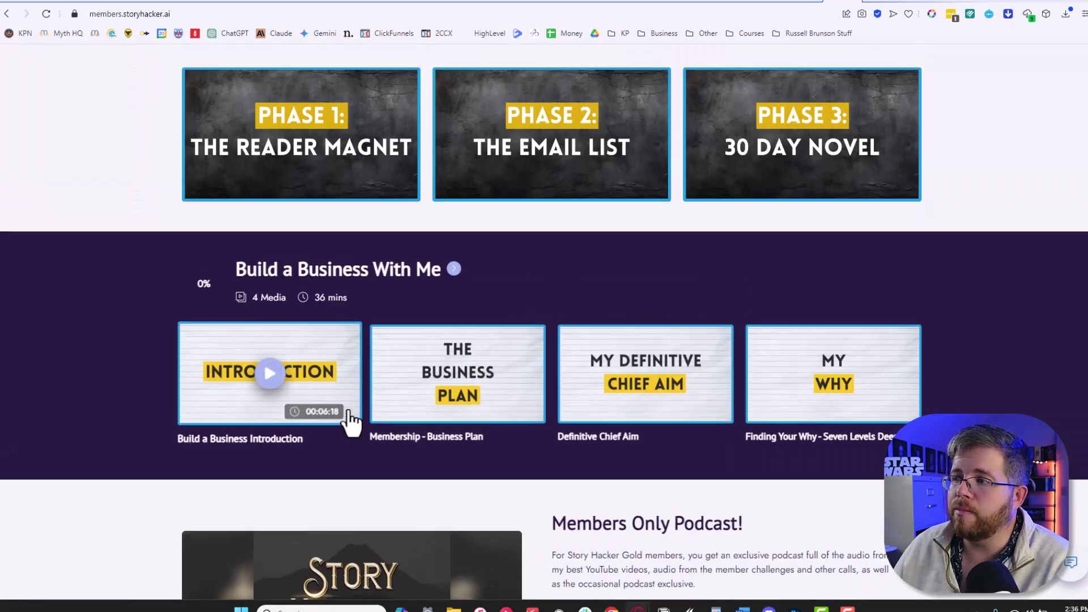
pyautogui.scroll(12, 349, 422)
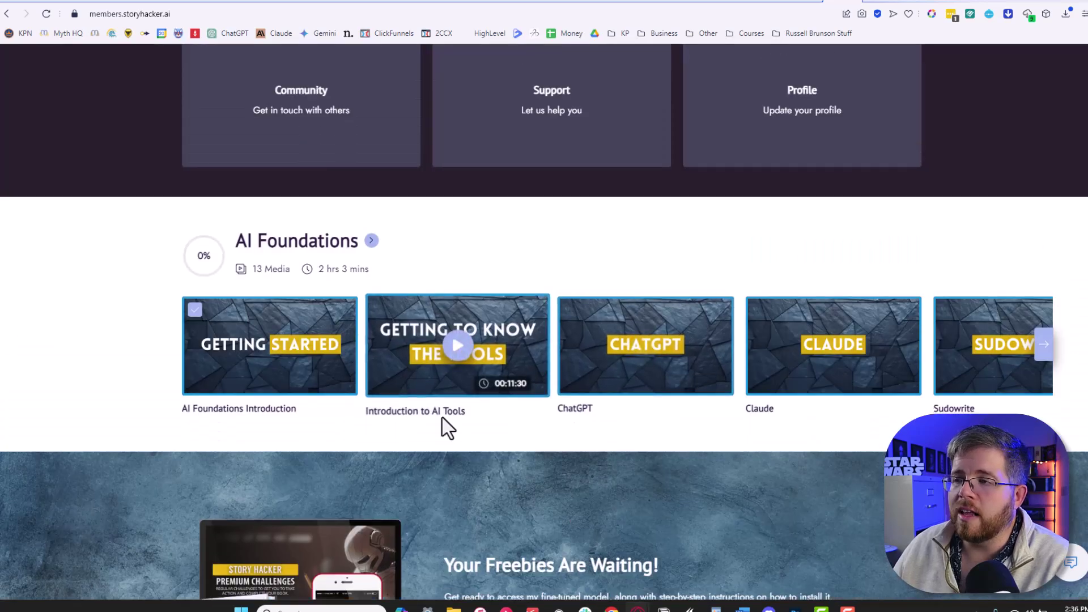
pyautogui.scroll(-11, 441, 416)
pyautogui.scroll(3, 439, 385)
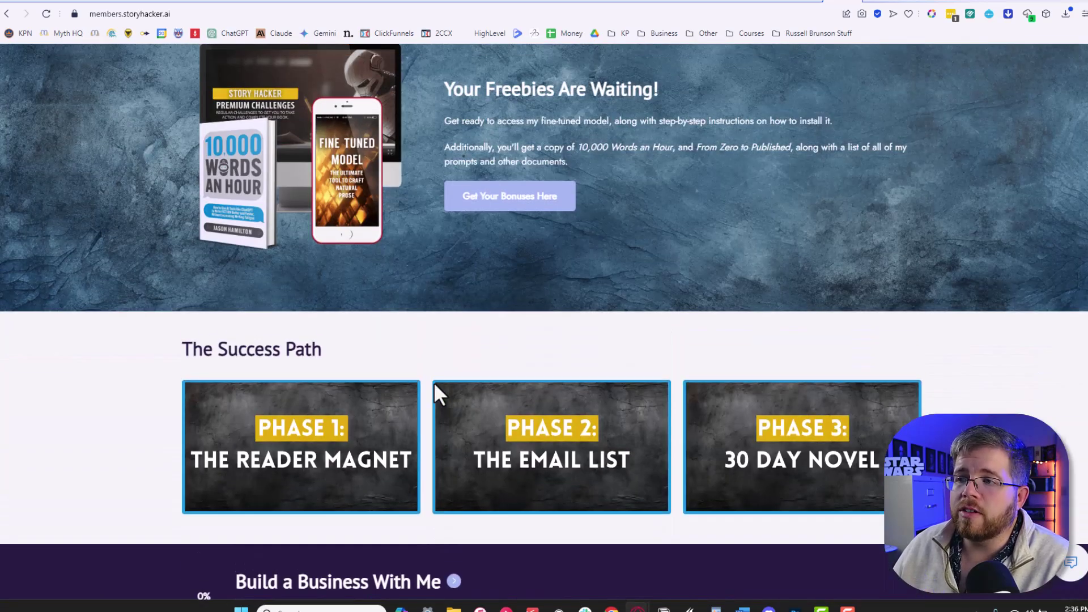